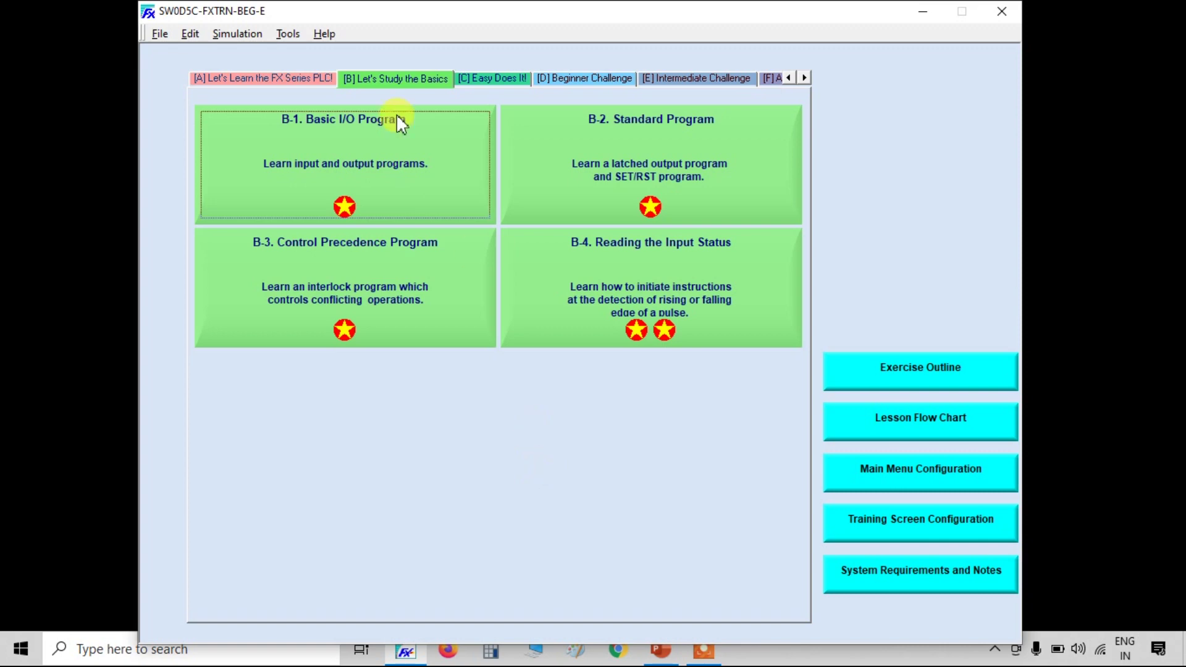
Open the Let's Study the Basics menu to show the four B-series exercises
click(404, 80)
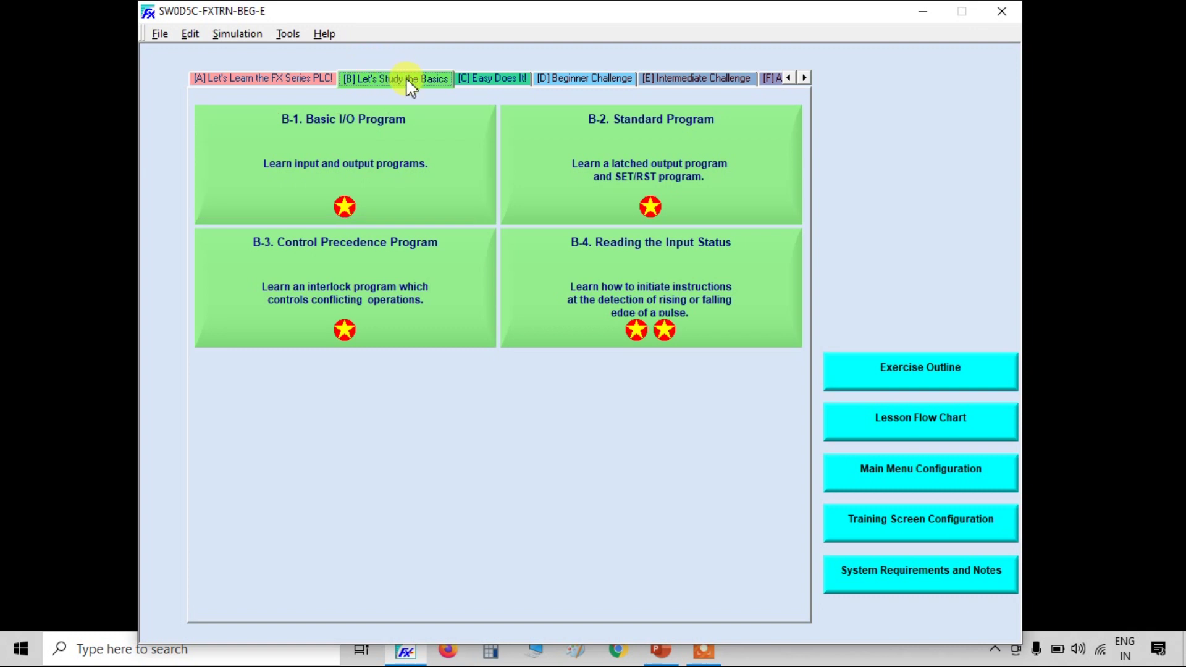
Load the B-2 Standard Program lesson and switch its empty ladder into edit mode
click(736, 142)
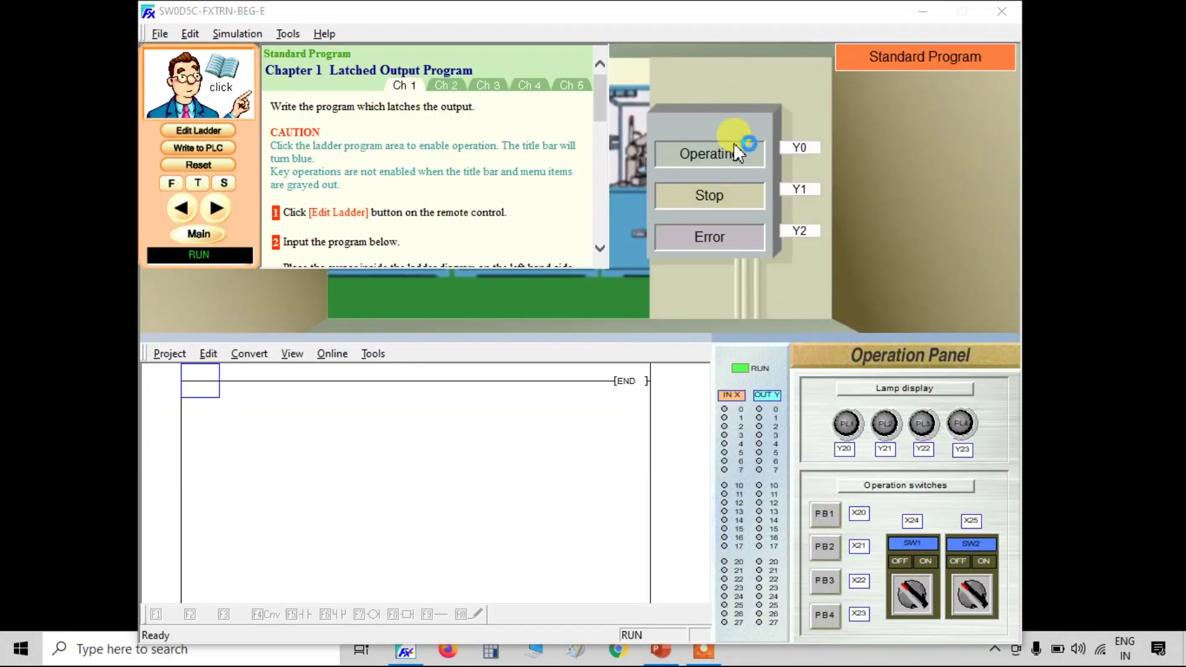
click(231, 82)
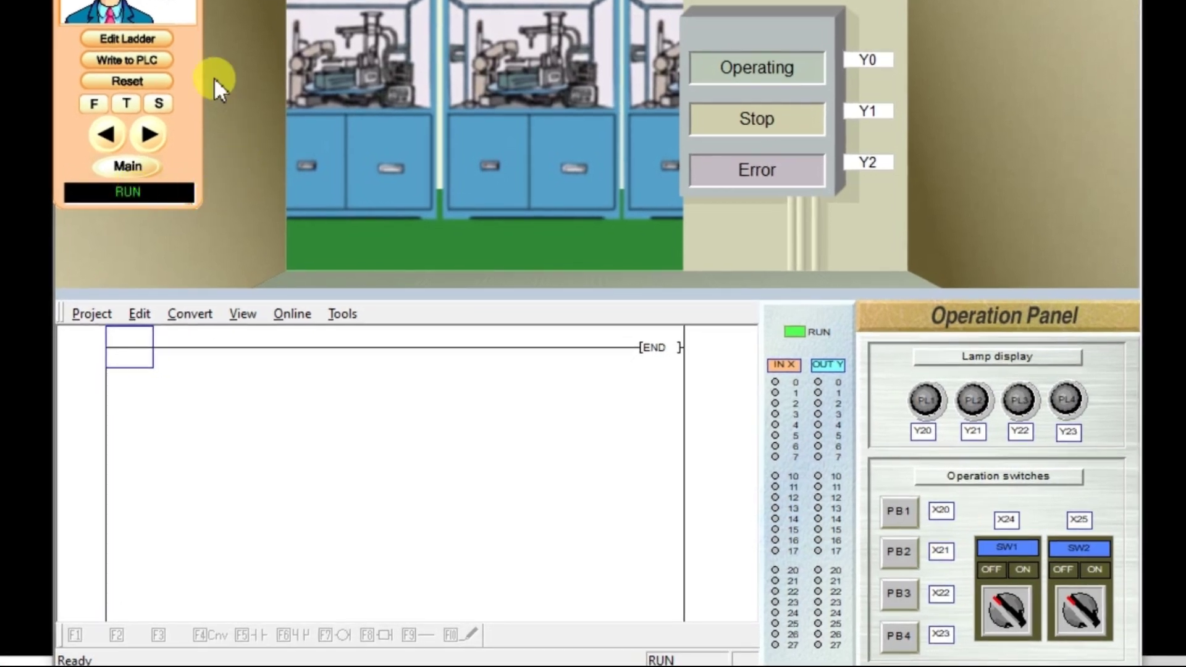
click(158, 37)
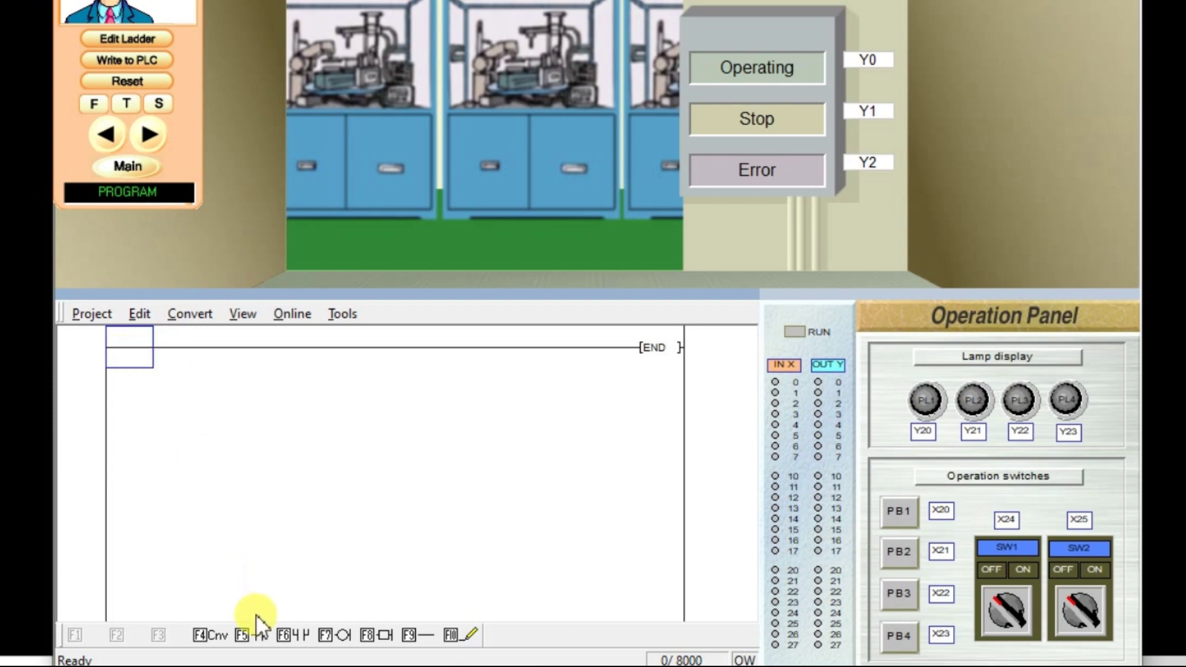
Enter a rung with contact X020 driving coil Y000, then convert it
click(262, 634)
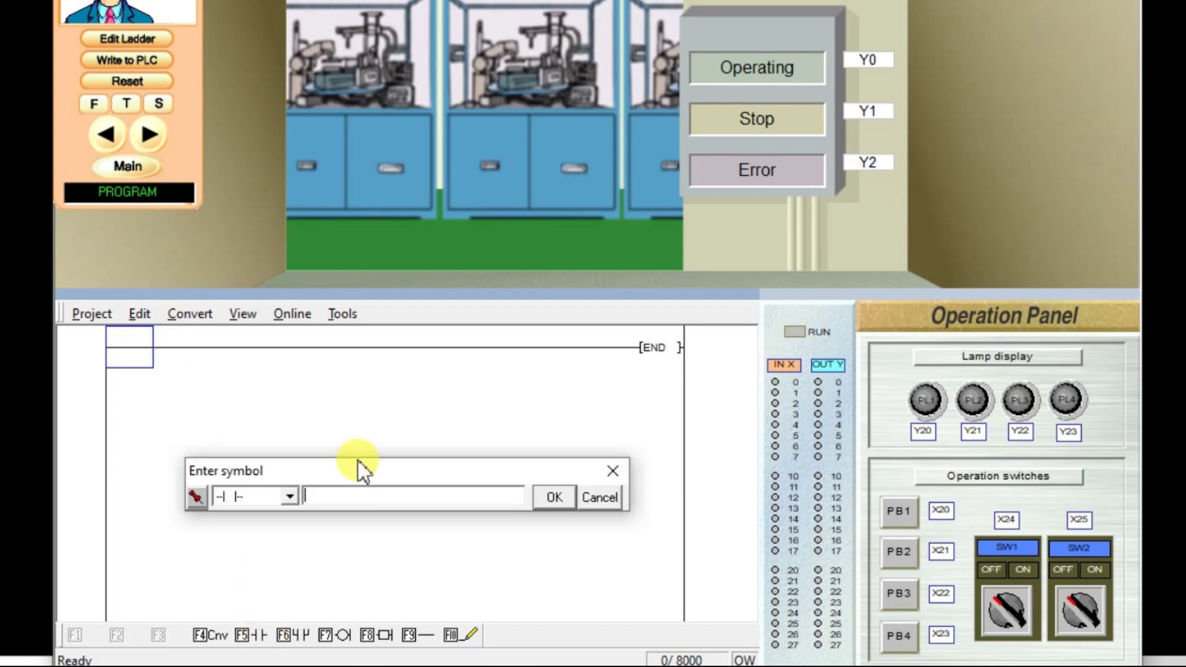
drag(367, 463, 405, 416)
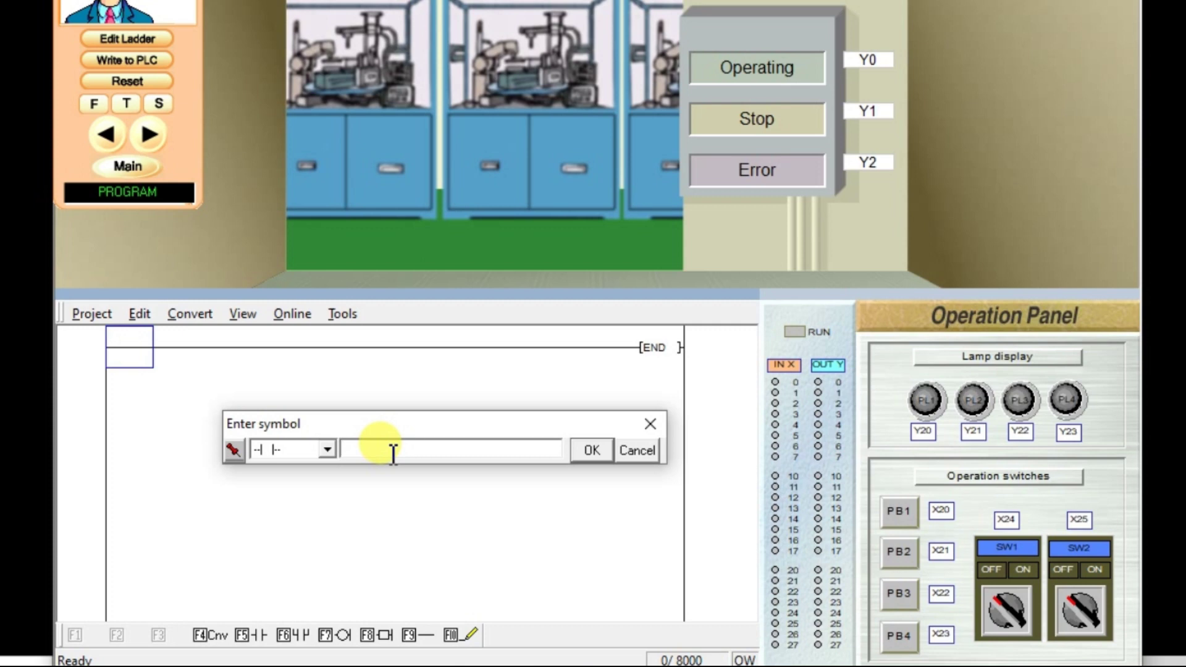
text(x20)
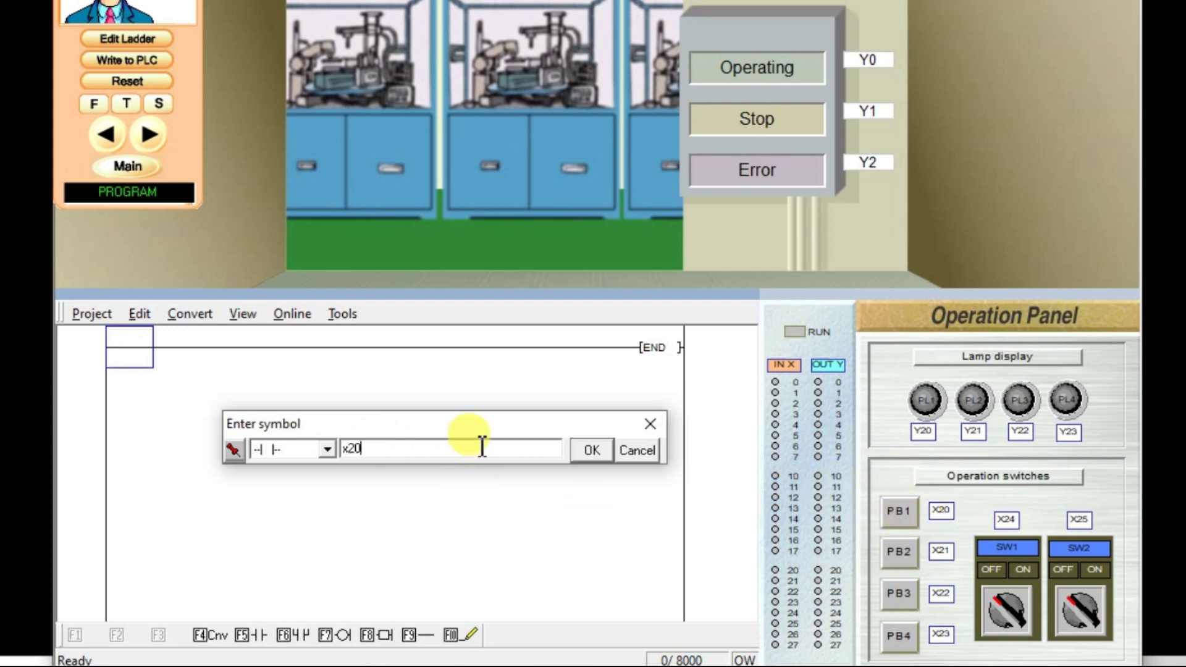
click(591, 450)
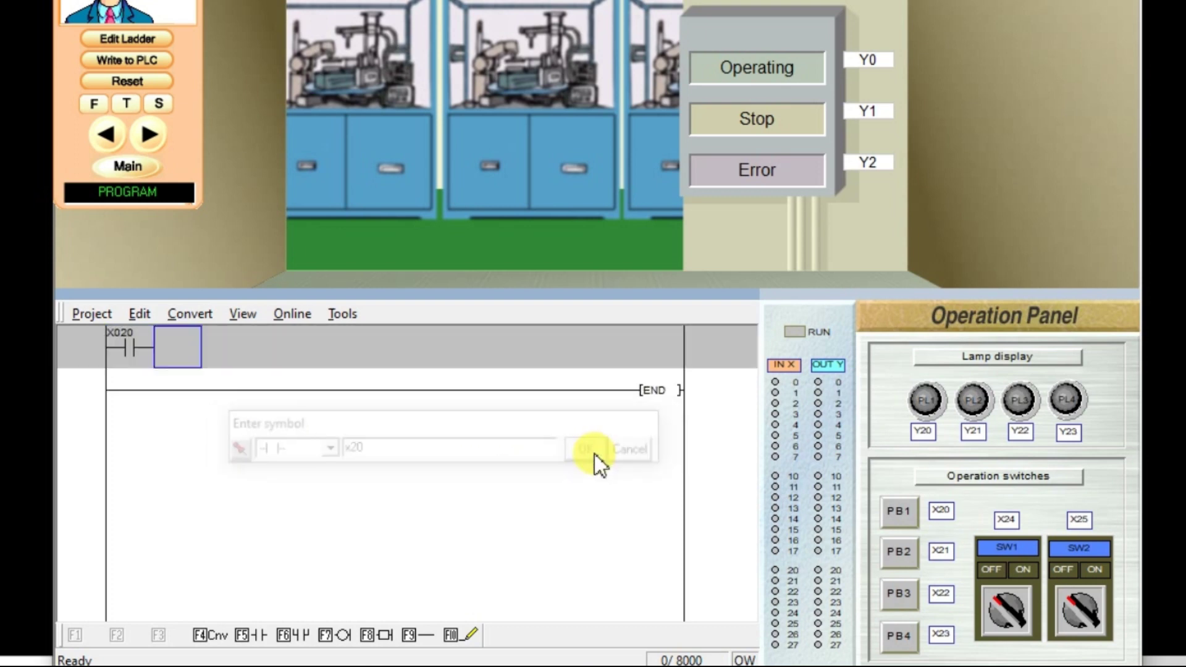
click(344, 634)
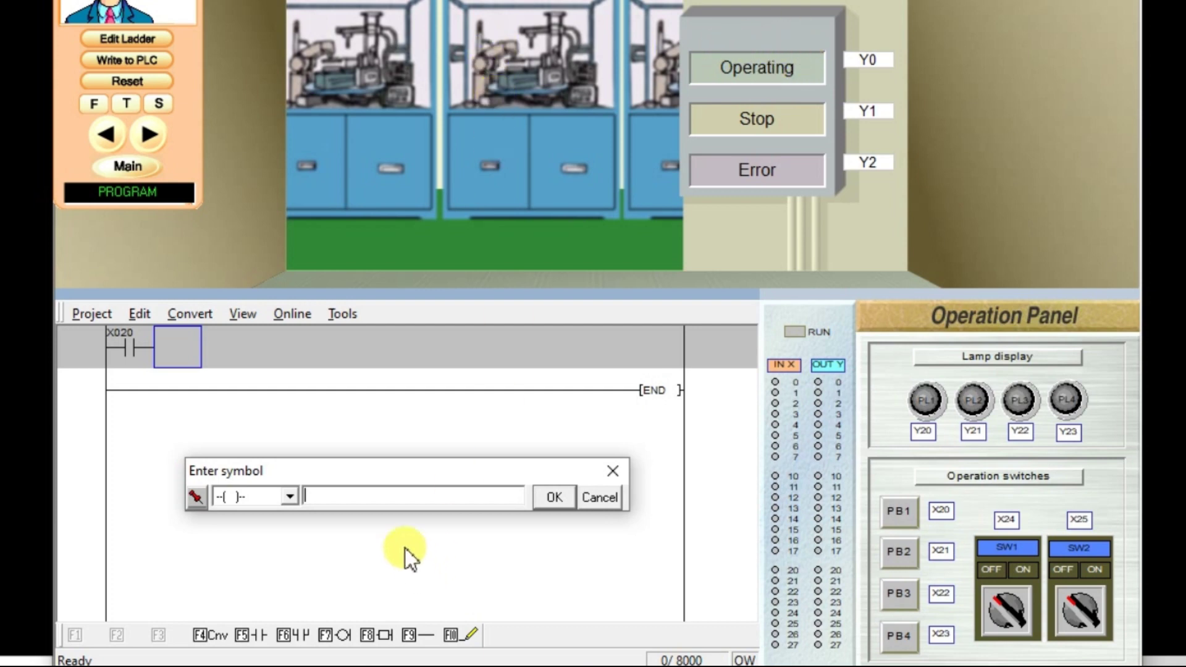
text(y0)
click(550, 500)
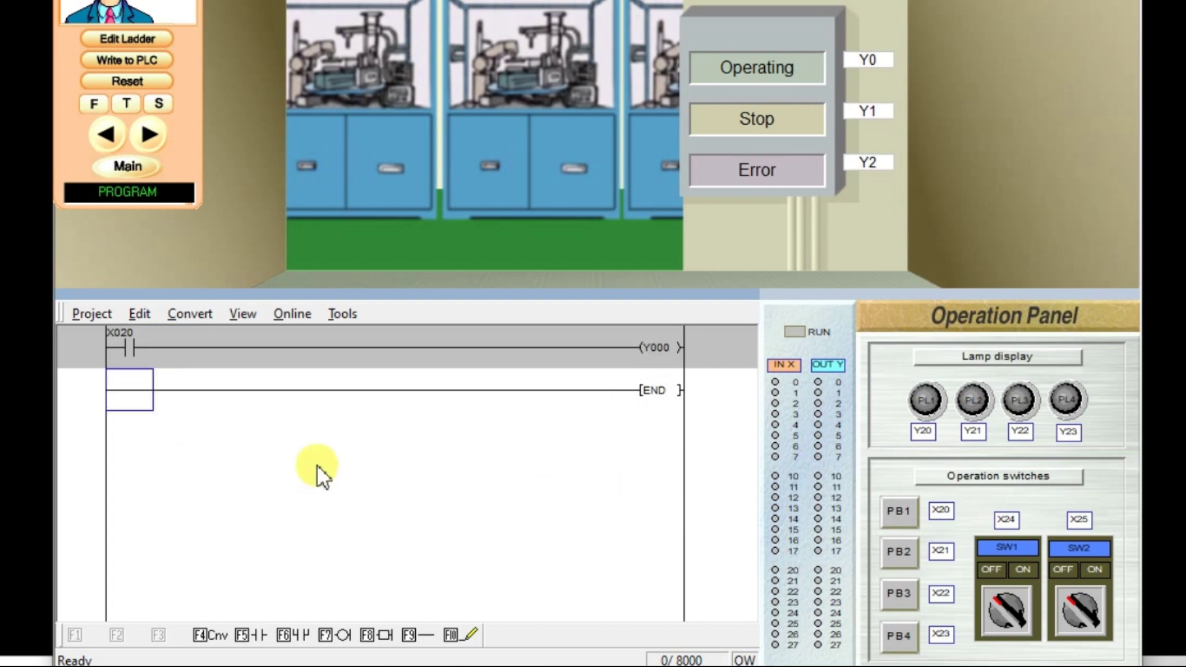
click(213, 637)
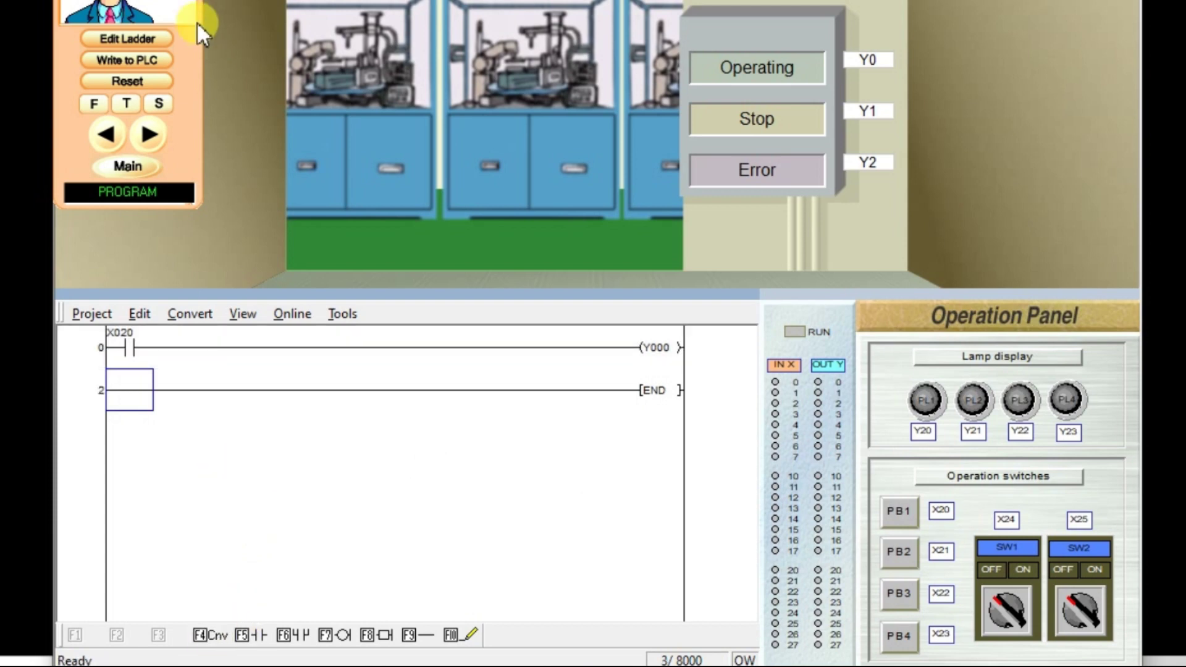
Write the program to the PLC, start simulating, and energise X020 to light the Operating lamp
click(158, 60)
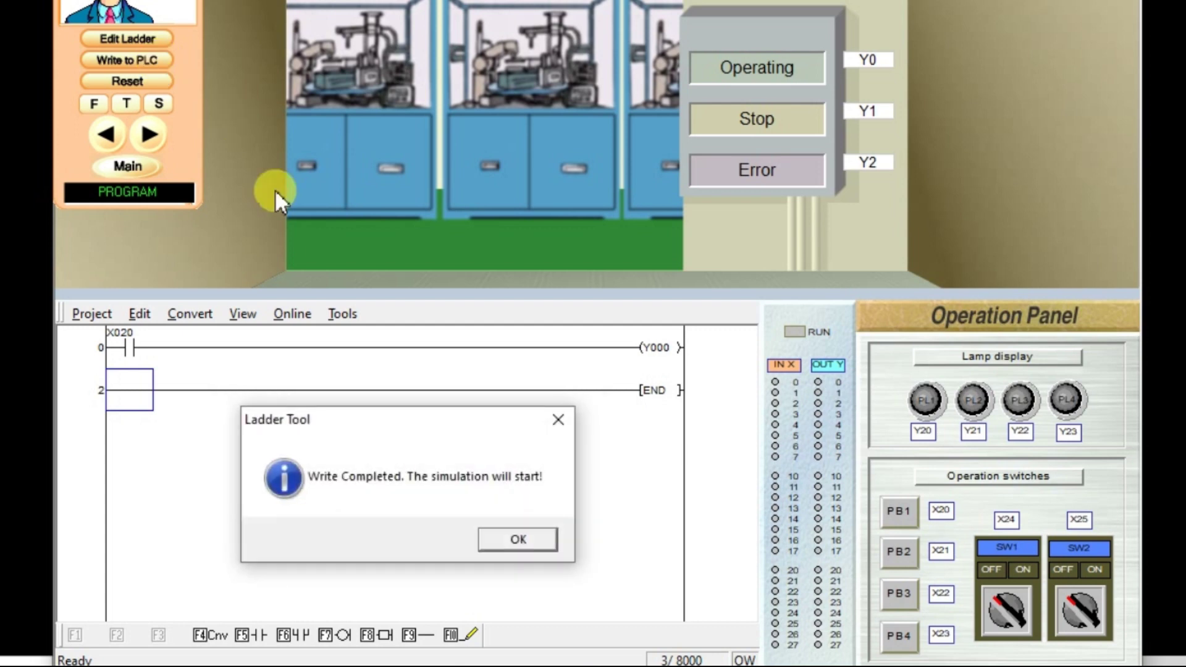
click(492, 542)
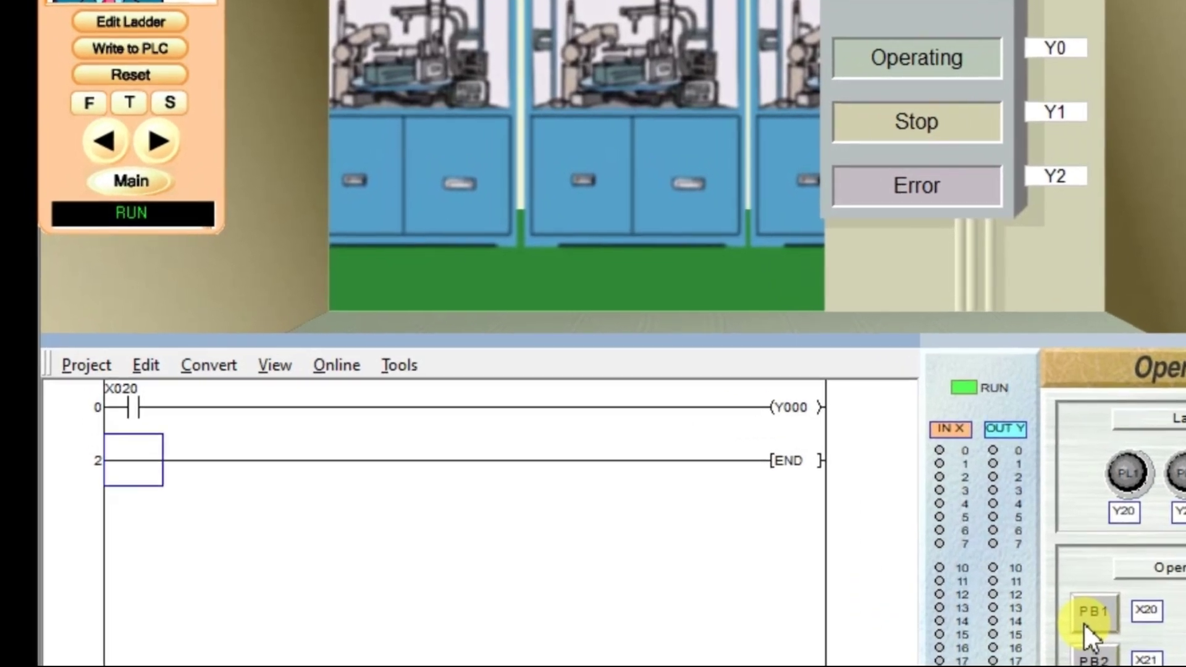
click(1083, 621)
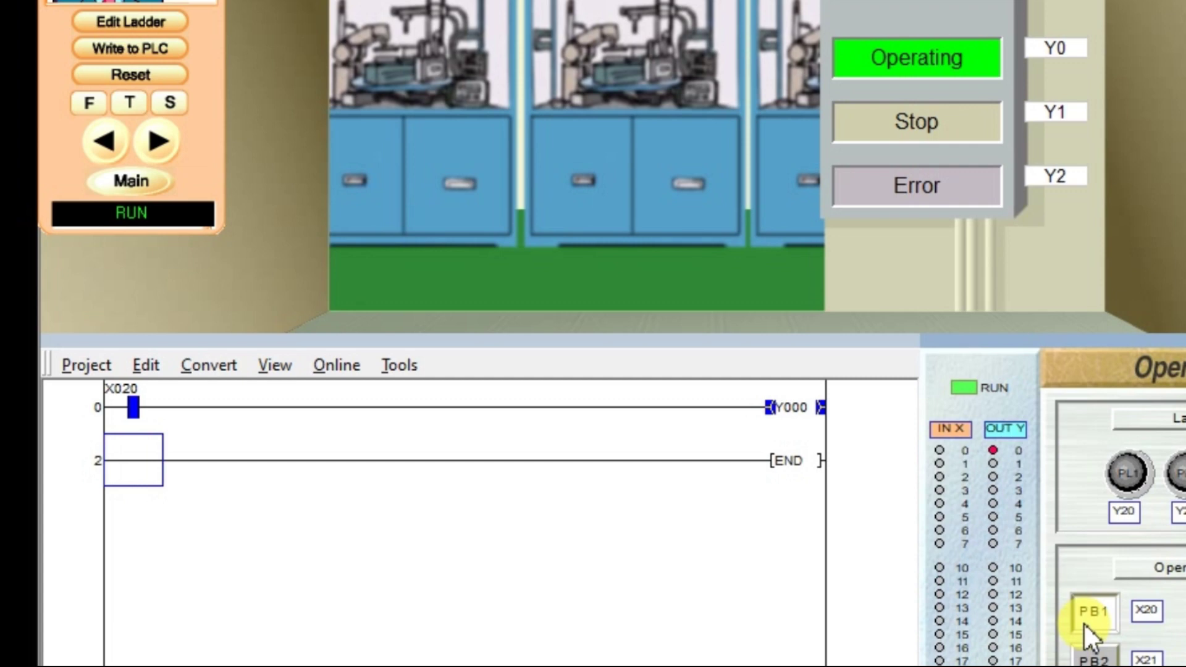
click(1082, 619)
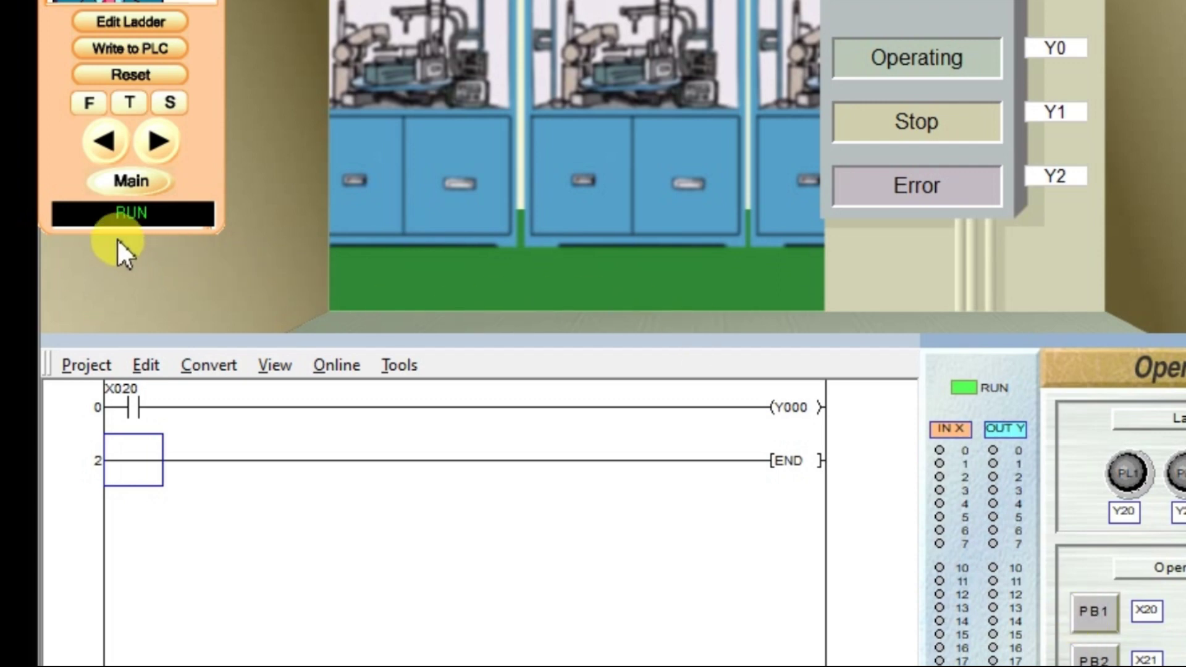
Return to program mode and position the cursor below the X020 contact
click(173, 16)
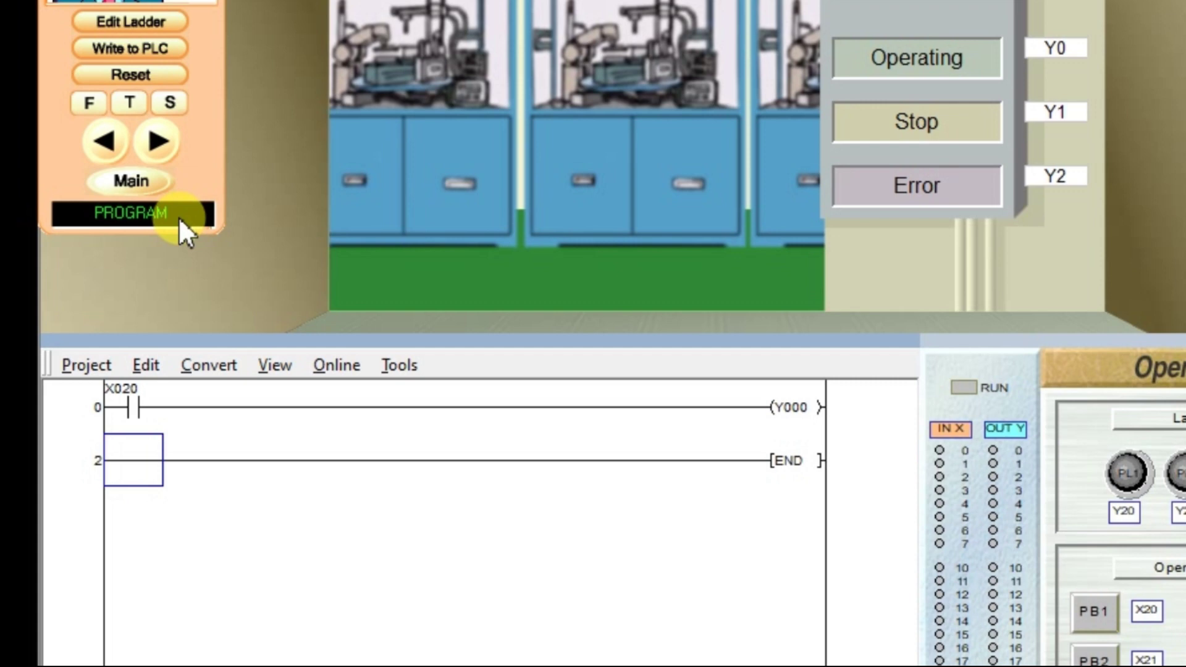
click(772, 413)
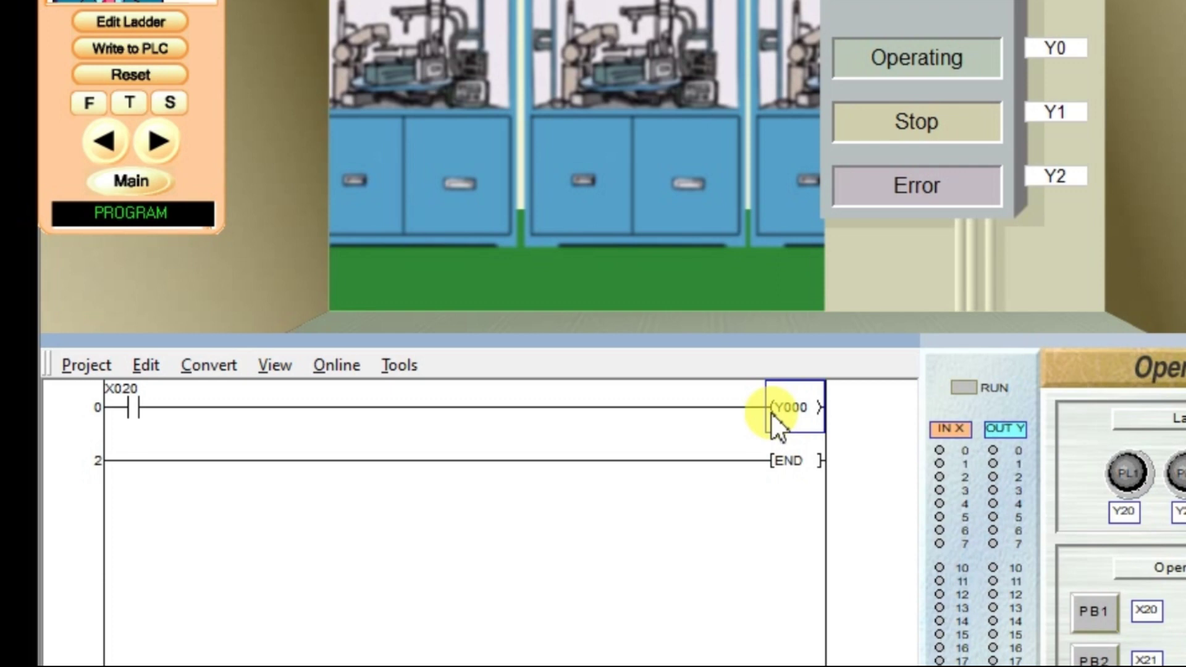
click(119, 461)
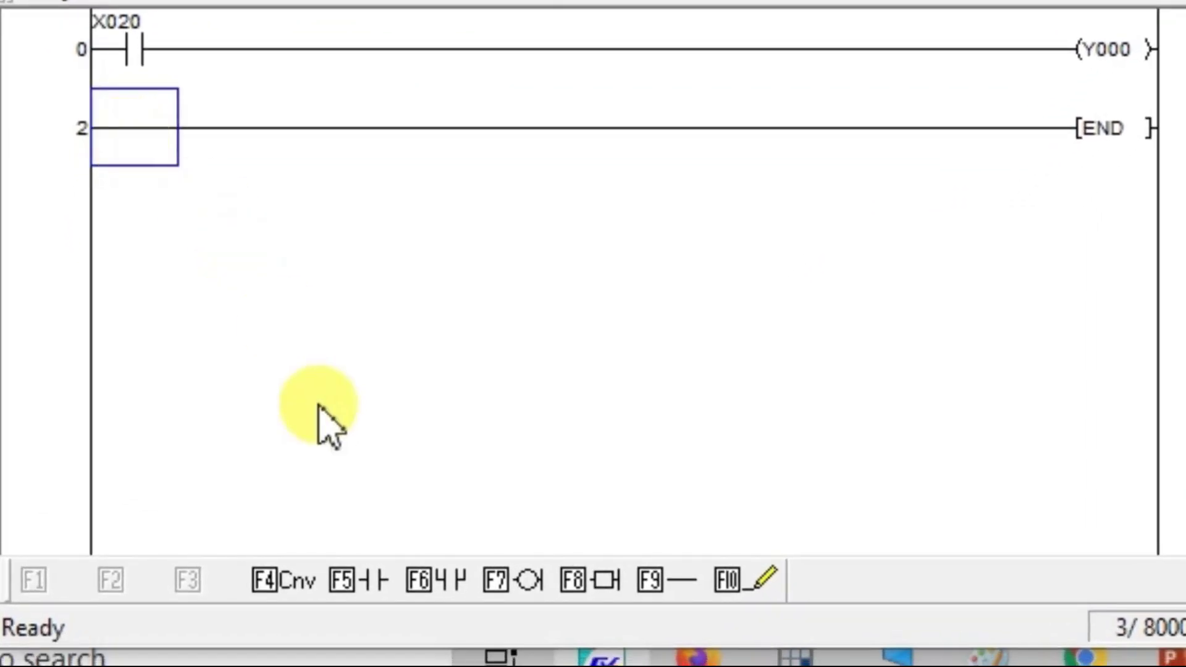
Add a Y000 contact in parallel beneath X020 and convert the rung
click(461, 593)
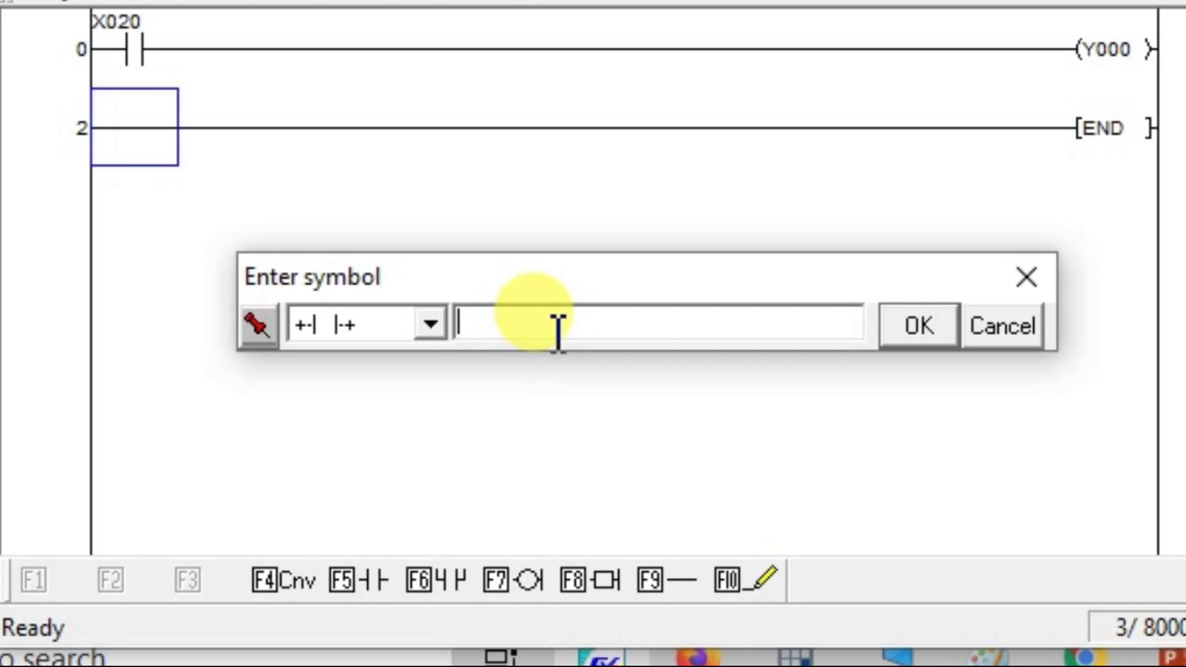
text(y0)
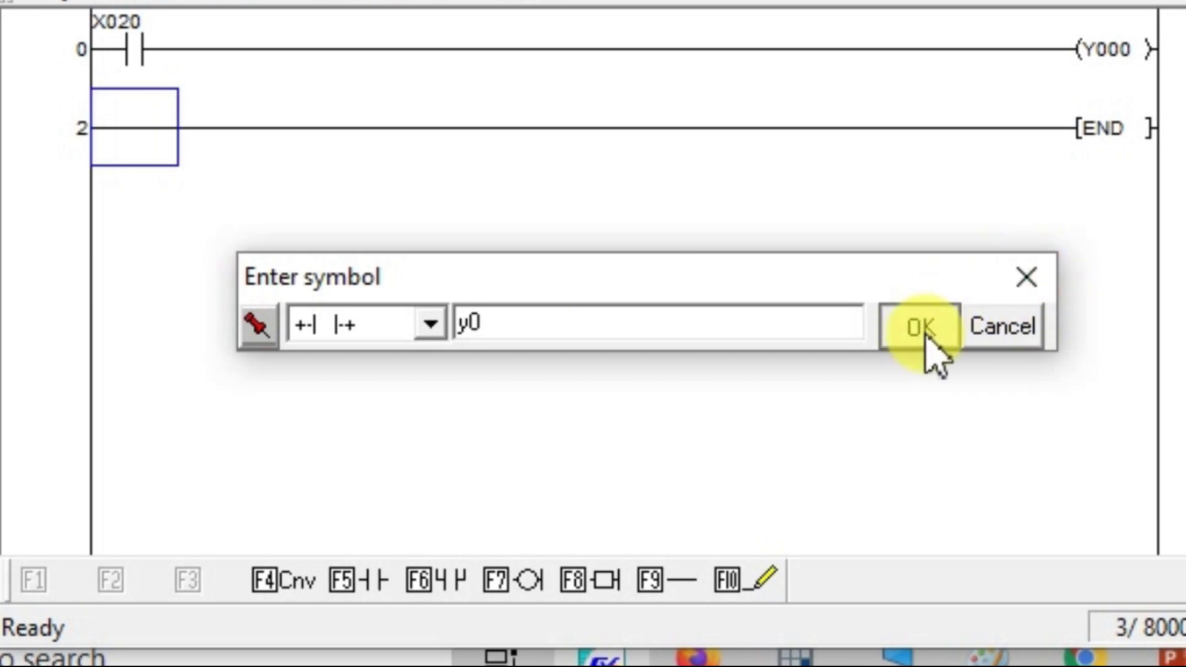
click(922, 329)
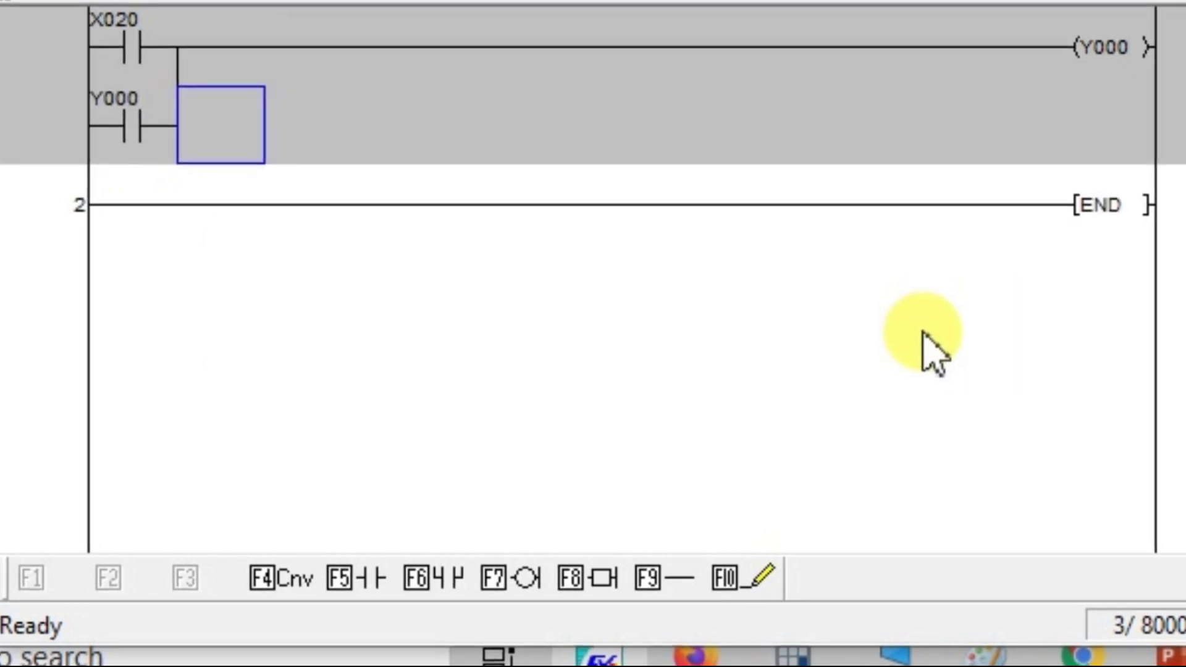
click(1179, 129)
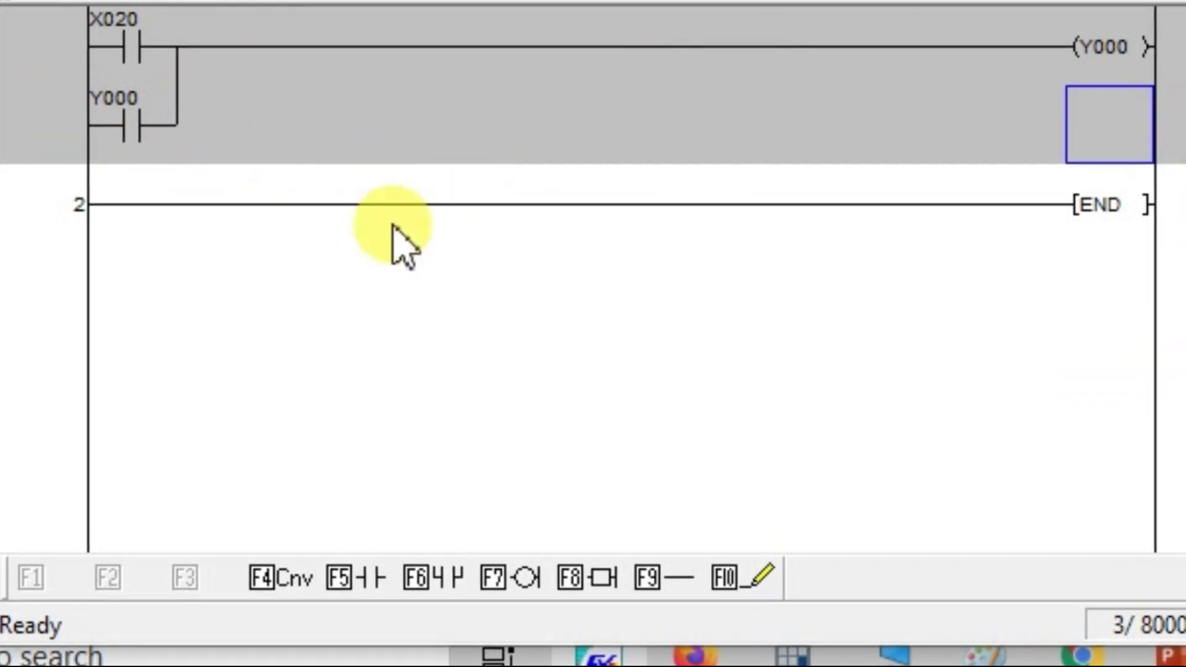
click(279, 580)
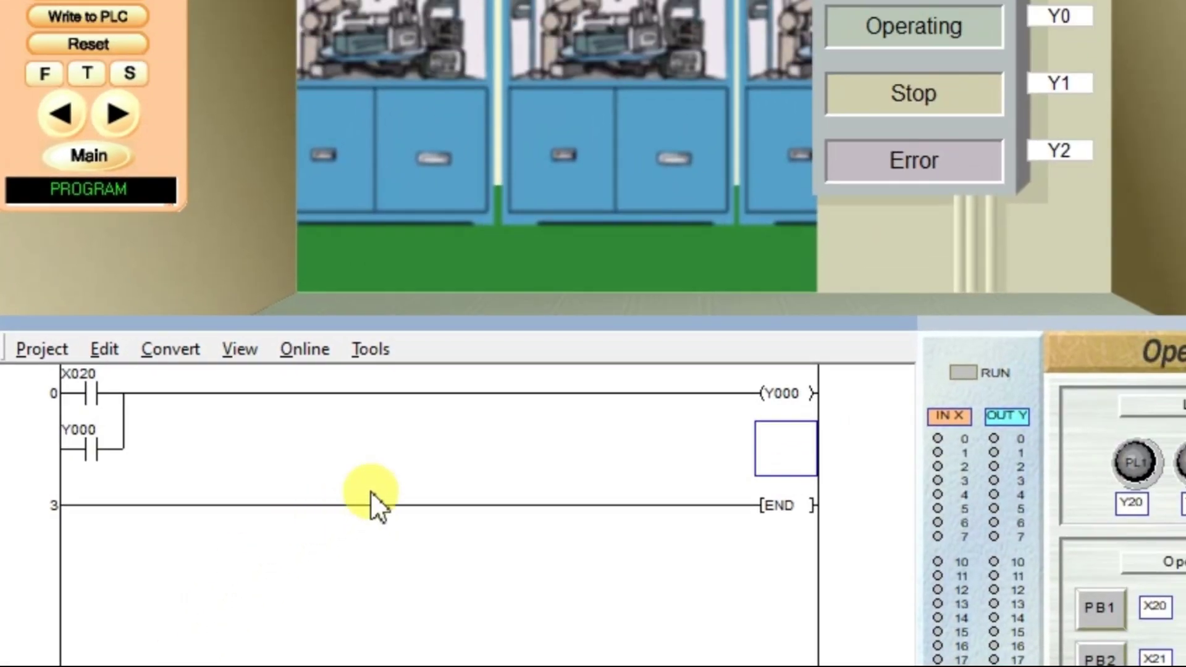
Write the latching program to the PLC and resume the simulation
click(224, 405)
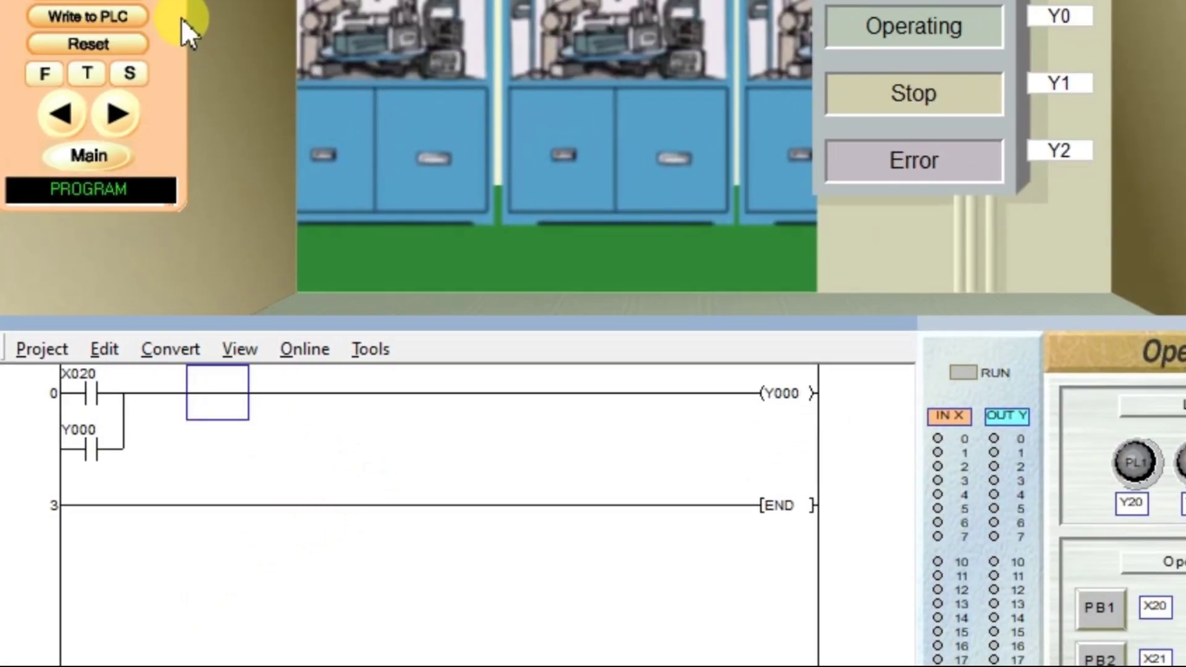
click(139, 13)
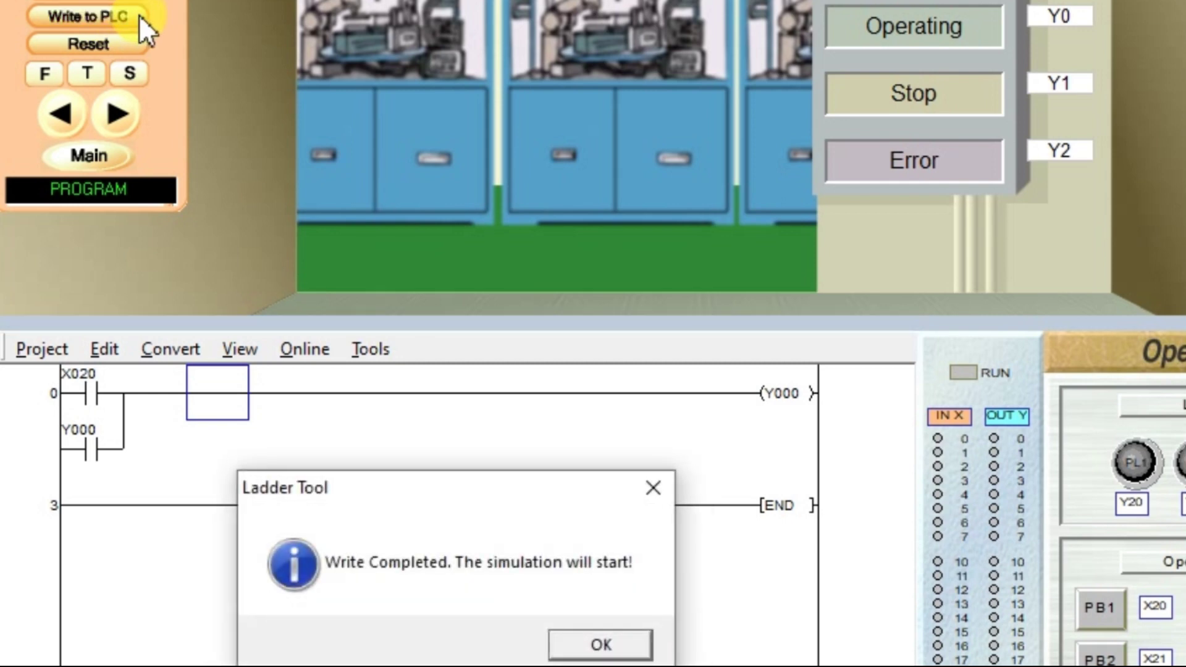
click(567, 645)
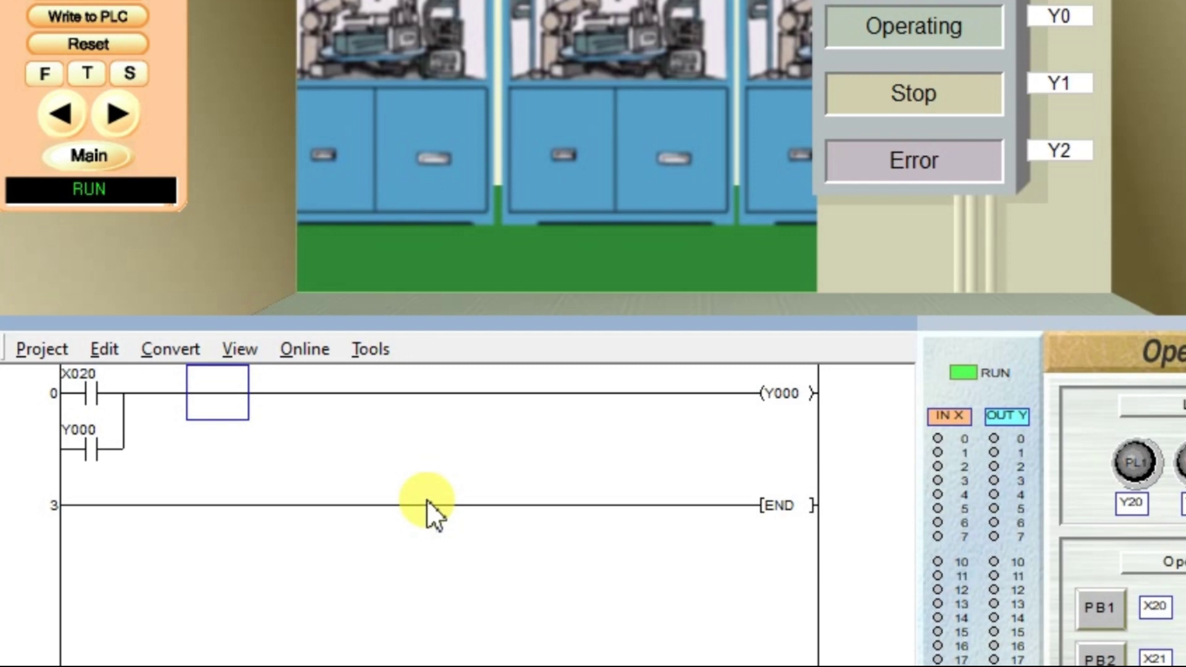
Energise X020 to latch Y000, check its coil and contacts, then stop the PLC
click(1102, 608)
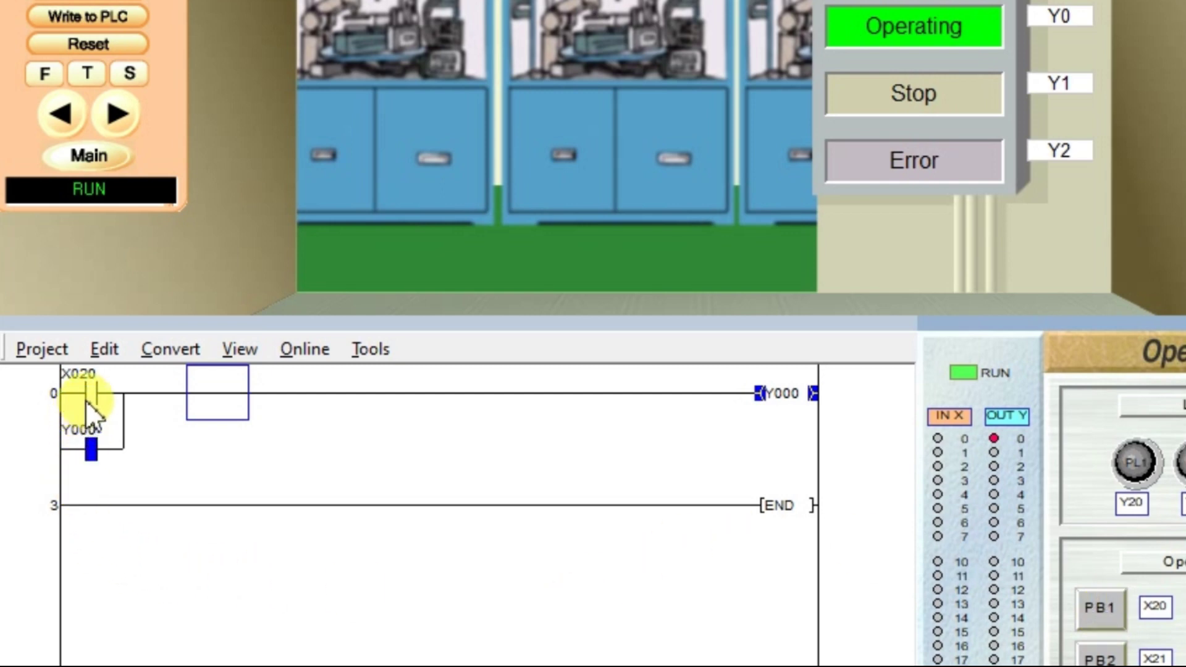
click(777, 403)
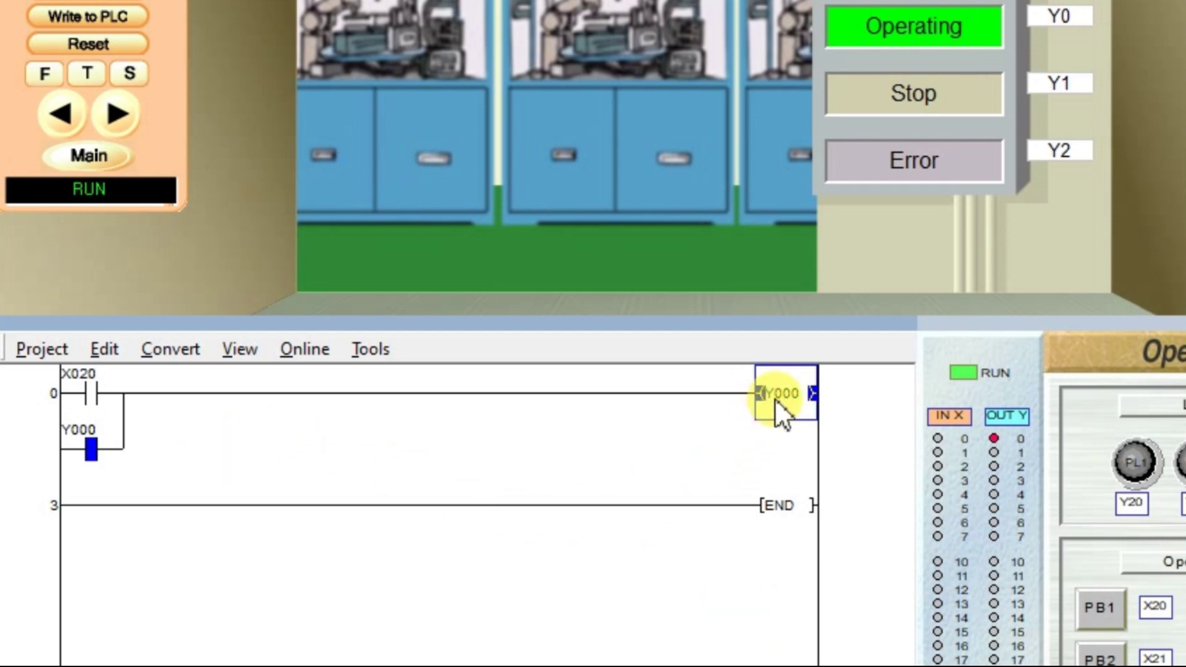
click(92, 455)
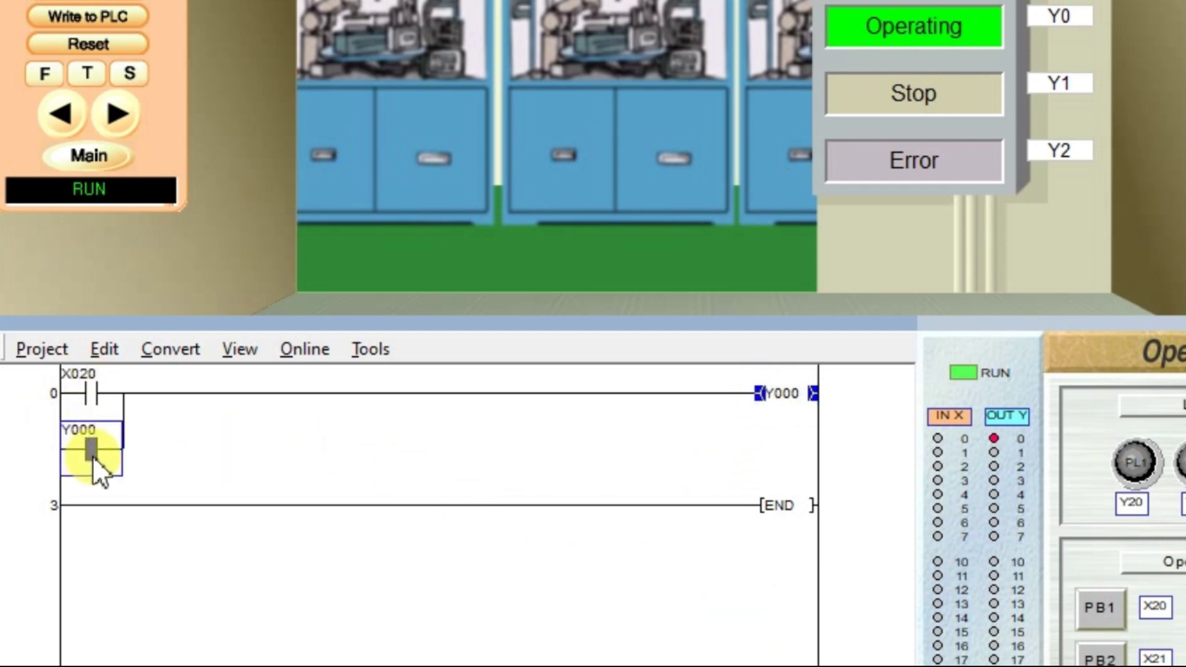
click(794, 389)
click(79, 390)
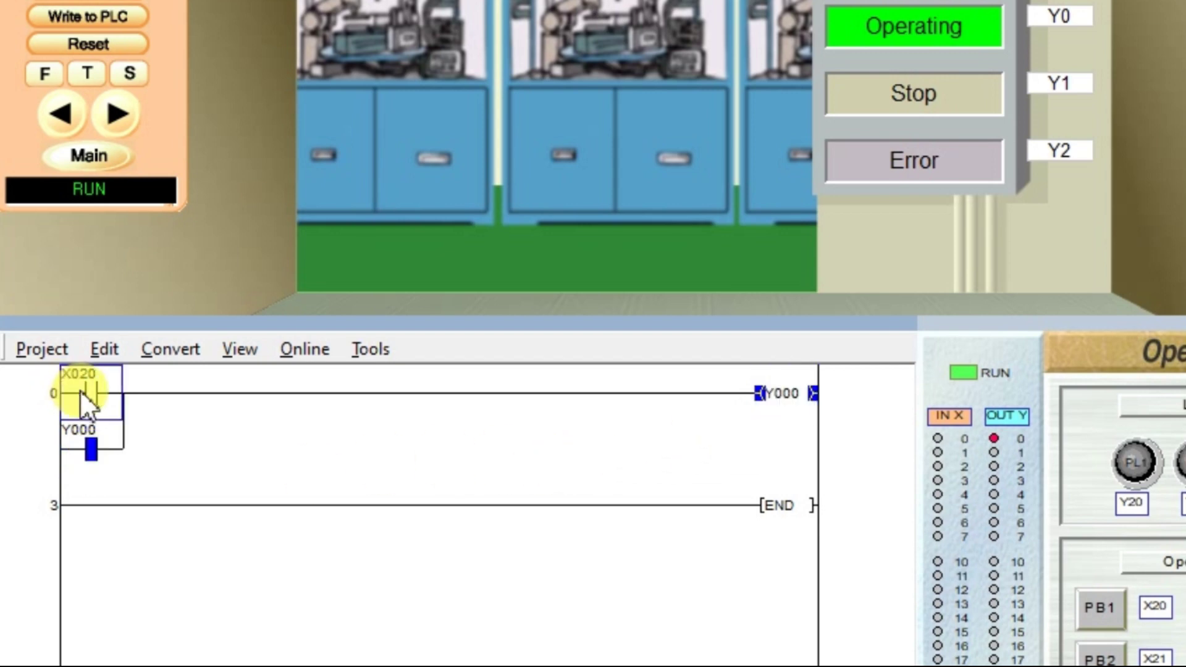
click(88, 458)
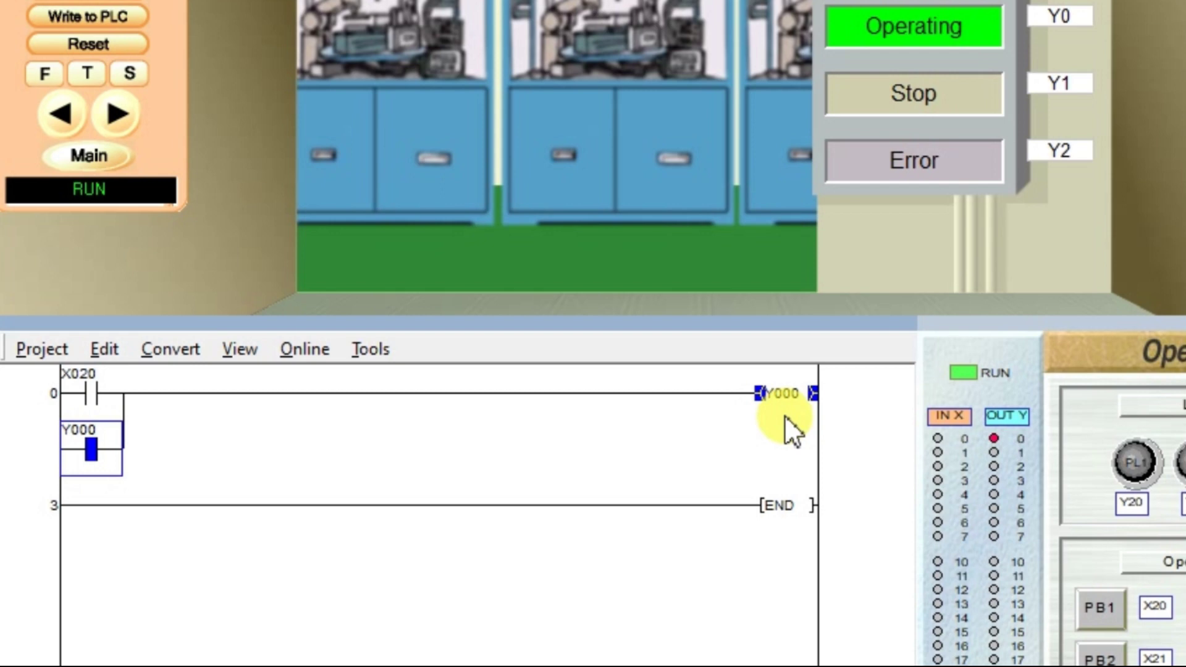
click(137, 11)
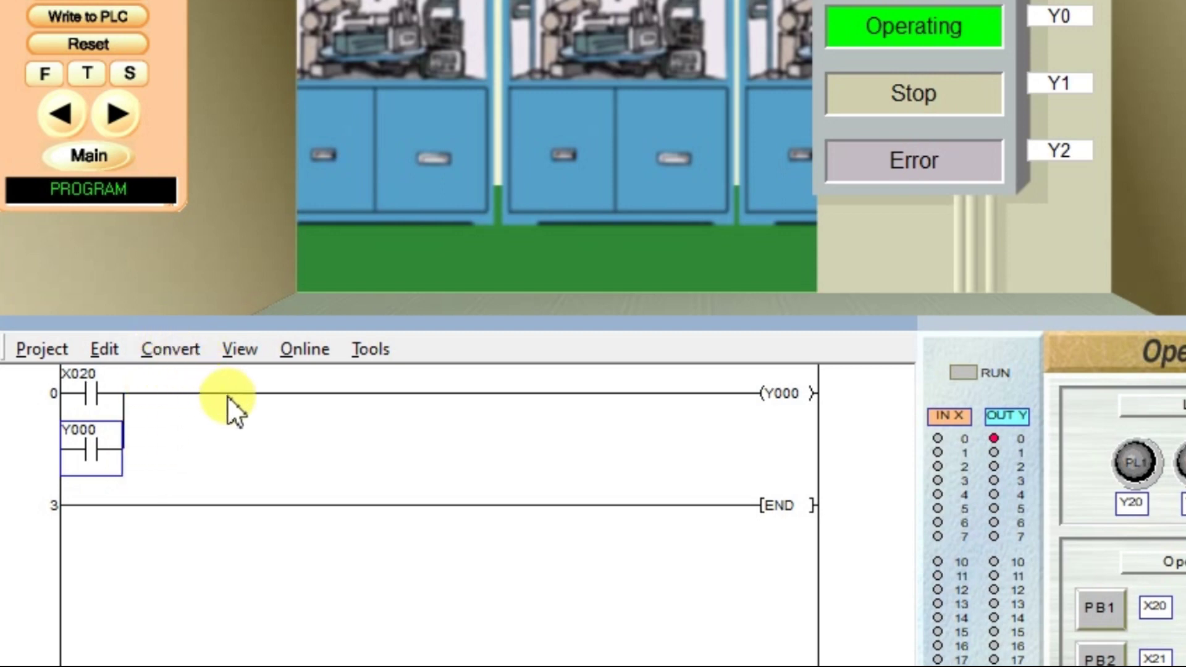
Insert a normally closed X021 contact after the X020/Y000 branch and convert the rung
click(209, 408)
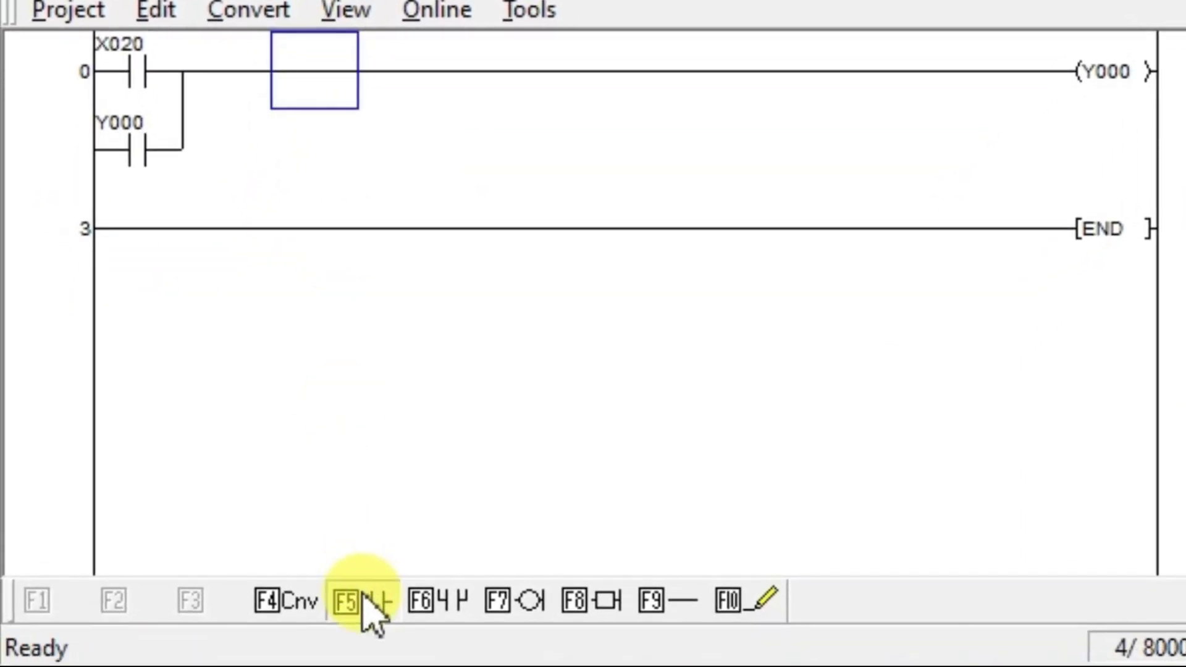
click(371, 607)
click(432, 346)
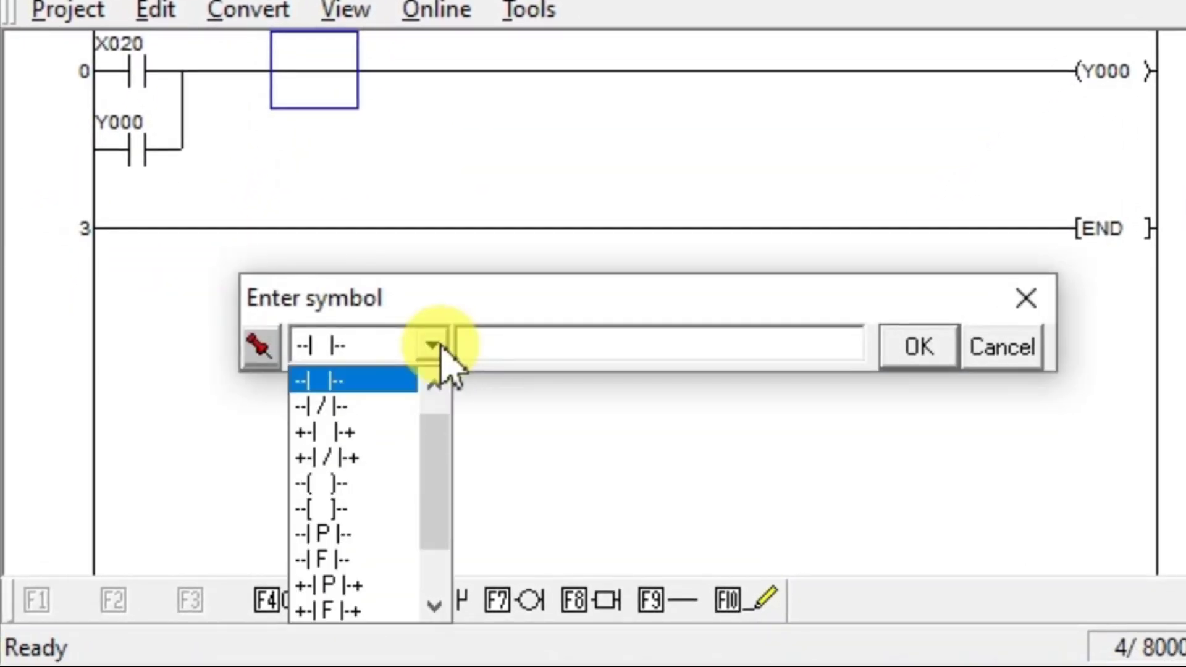
click(386, 404)
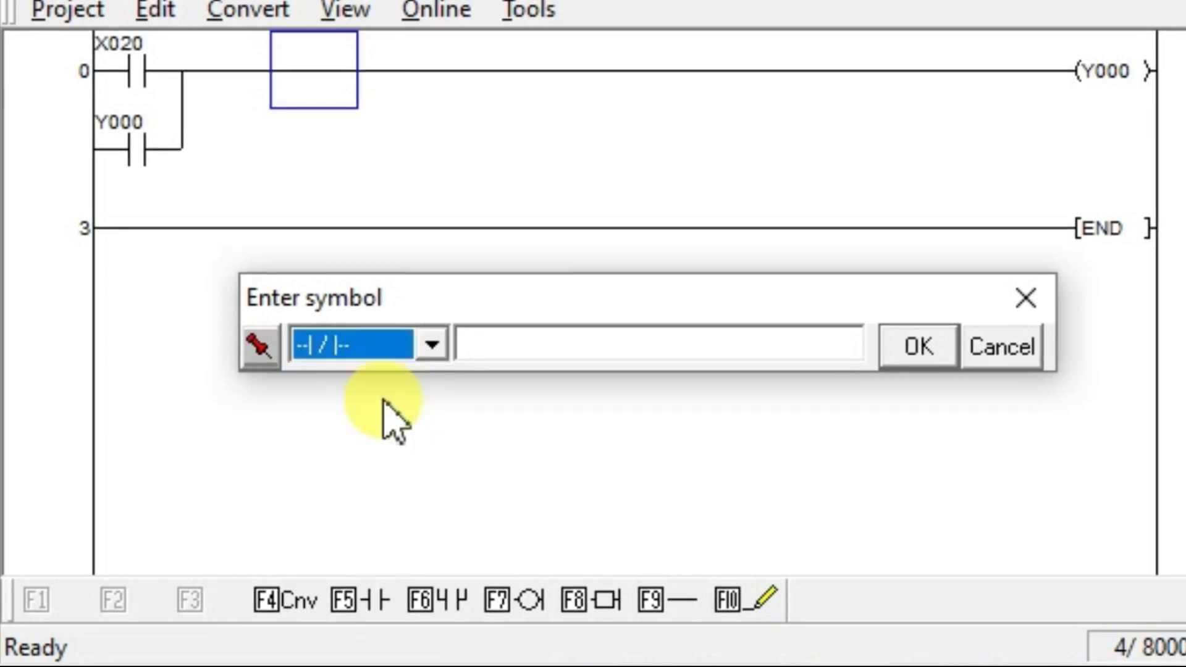
click(528, 345)
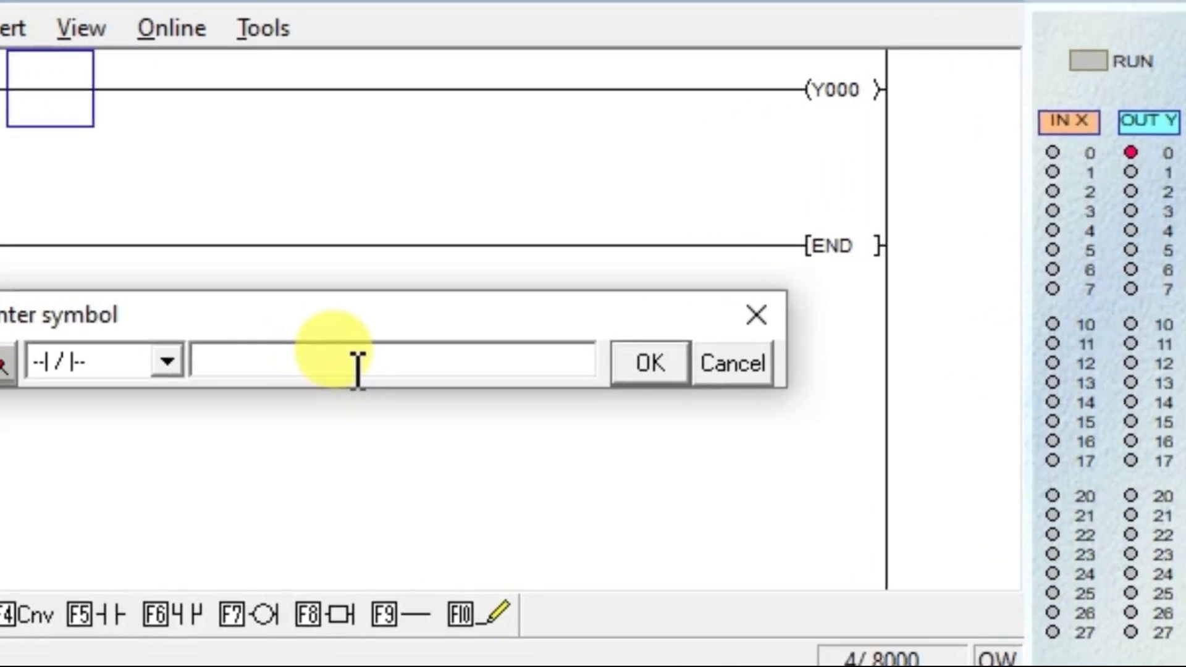
text(x21)
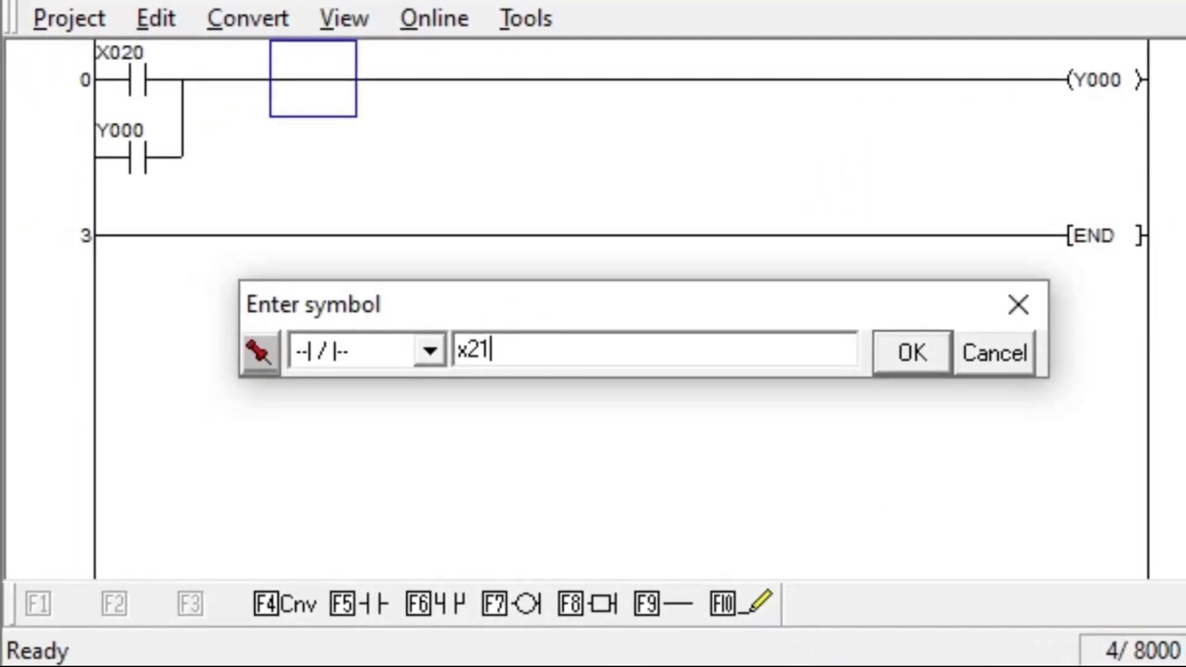
click(912, 354)
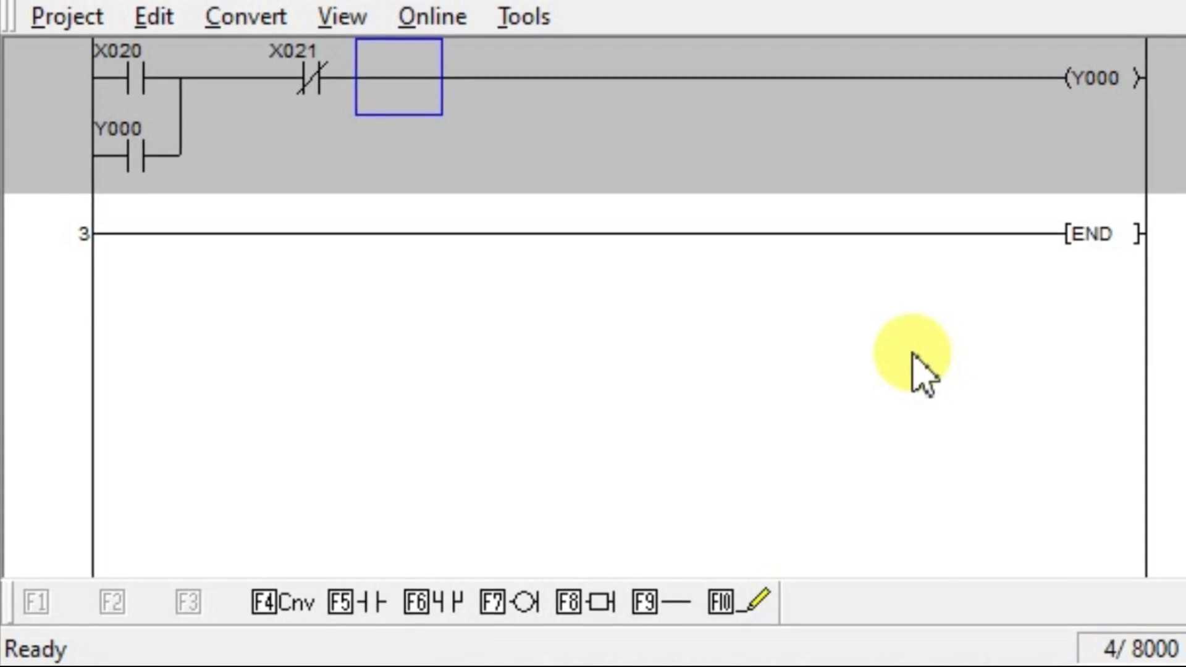
click(278, 607)
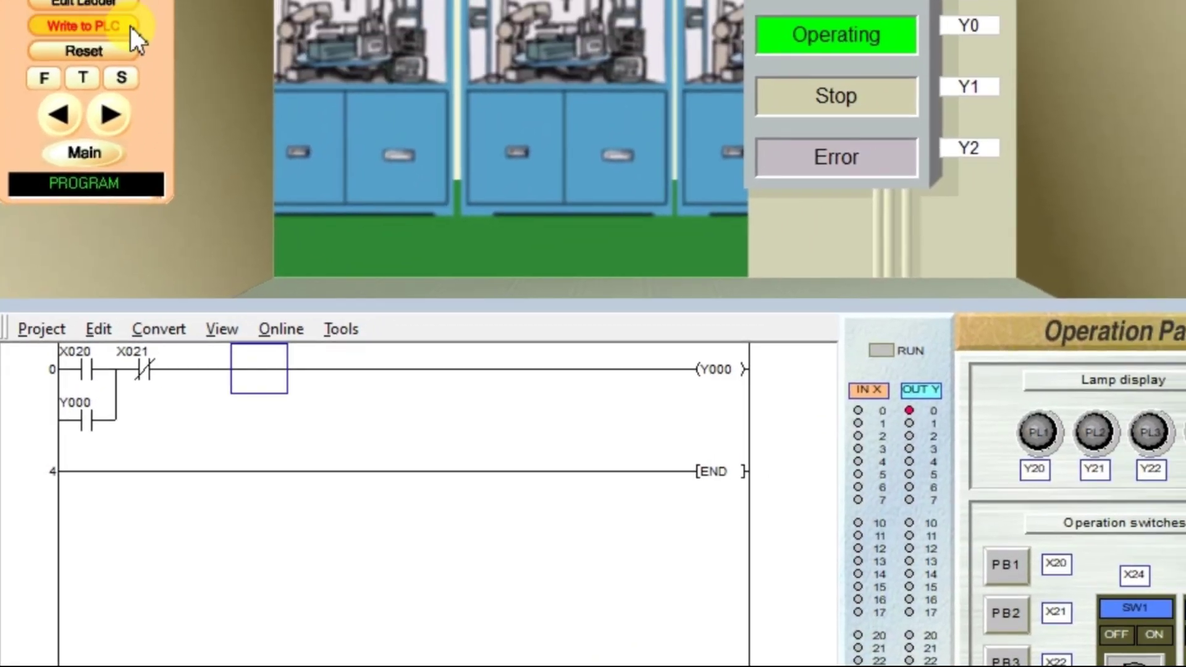
Write the X021 stop-contact program to the PLC and run the simulation
click(131, 26)
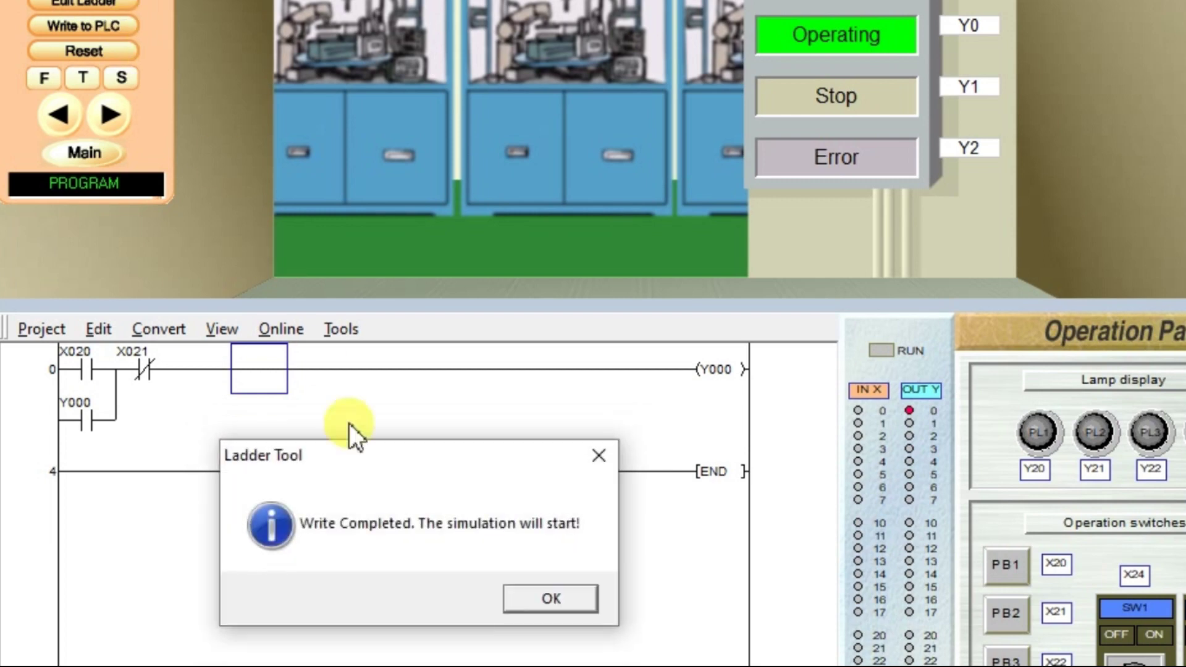
click(510, 596)
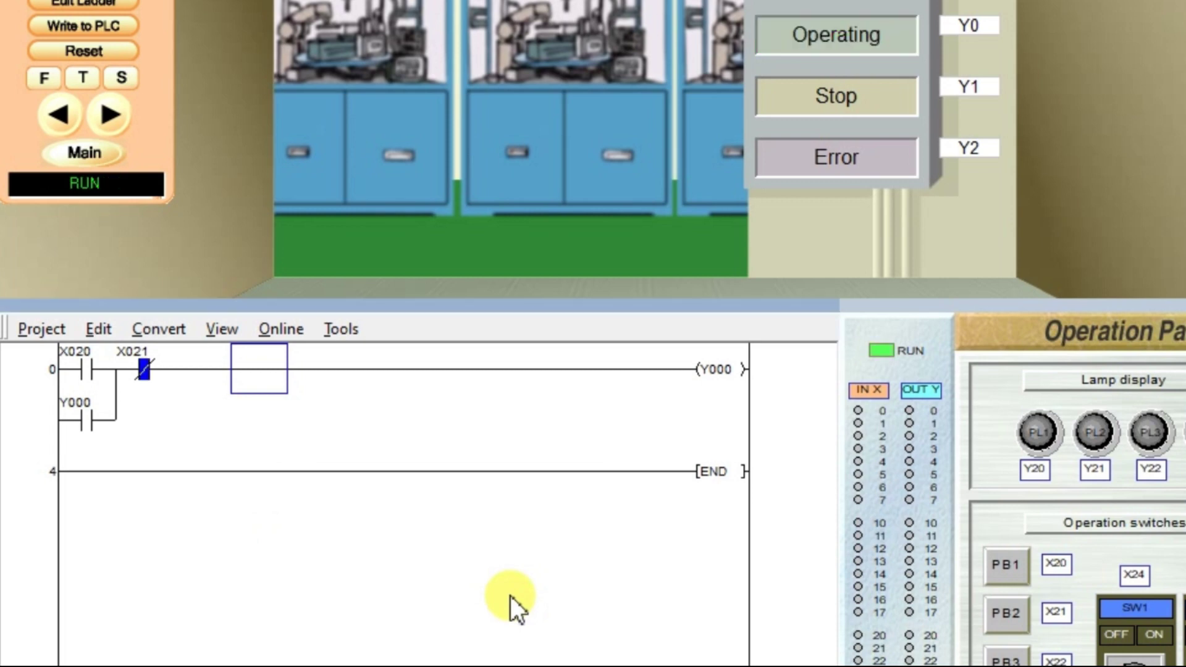
click(148, 368)
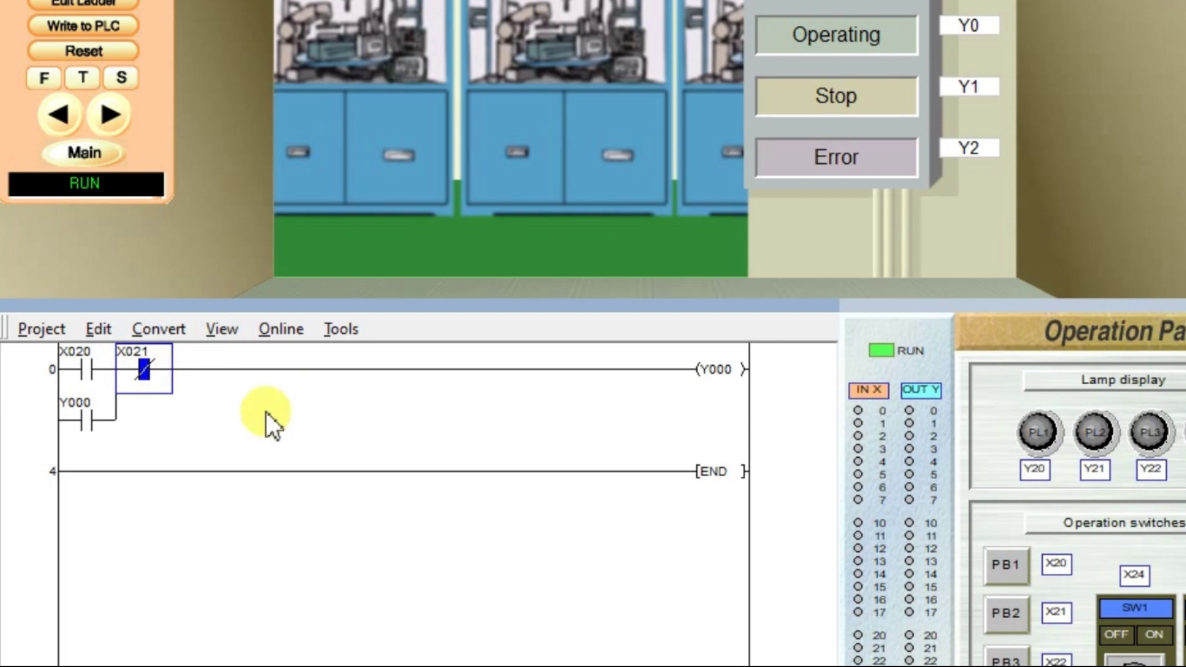
click(1000, 568)
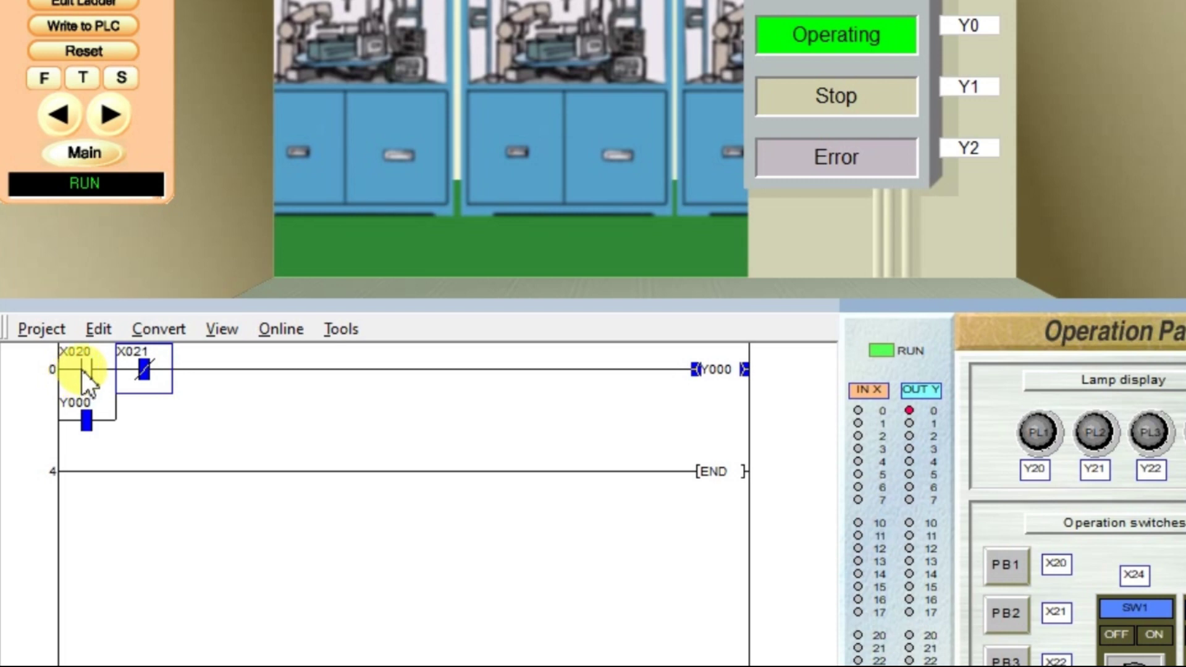
click(716, 373)
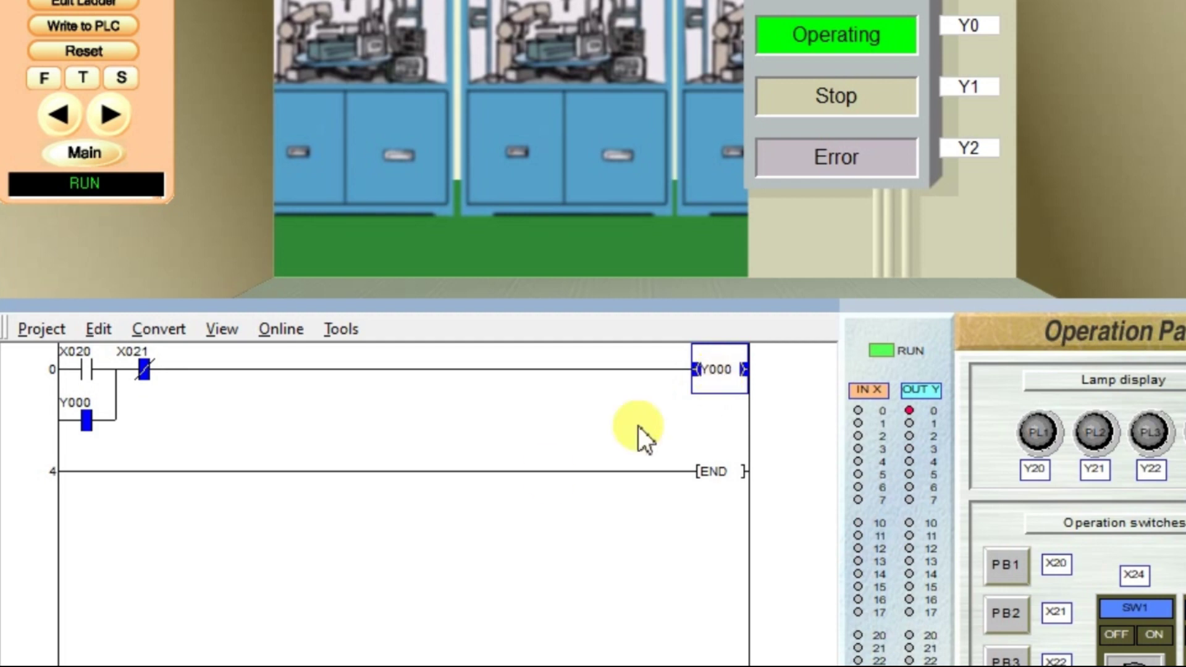
click(61, 421)
click(710, 361)
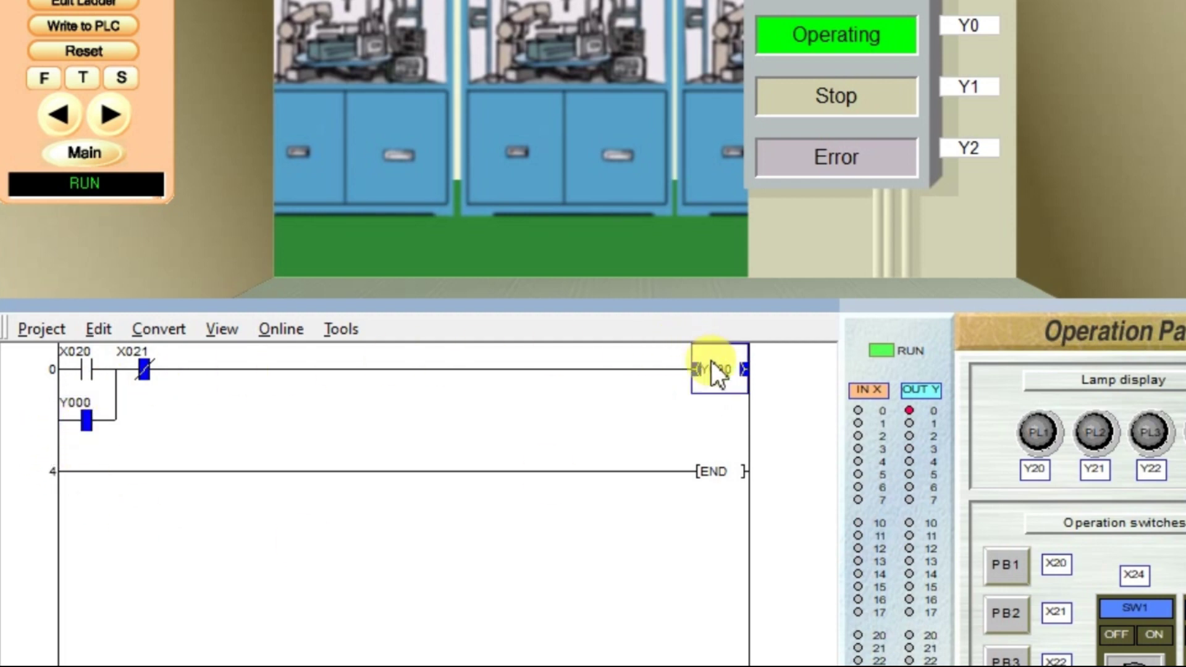
click(994, 614)
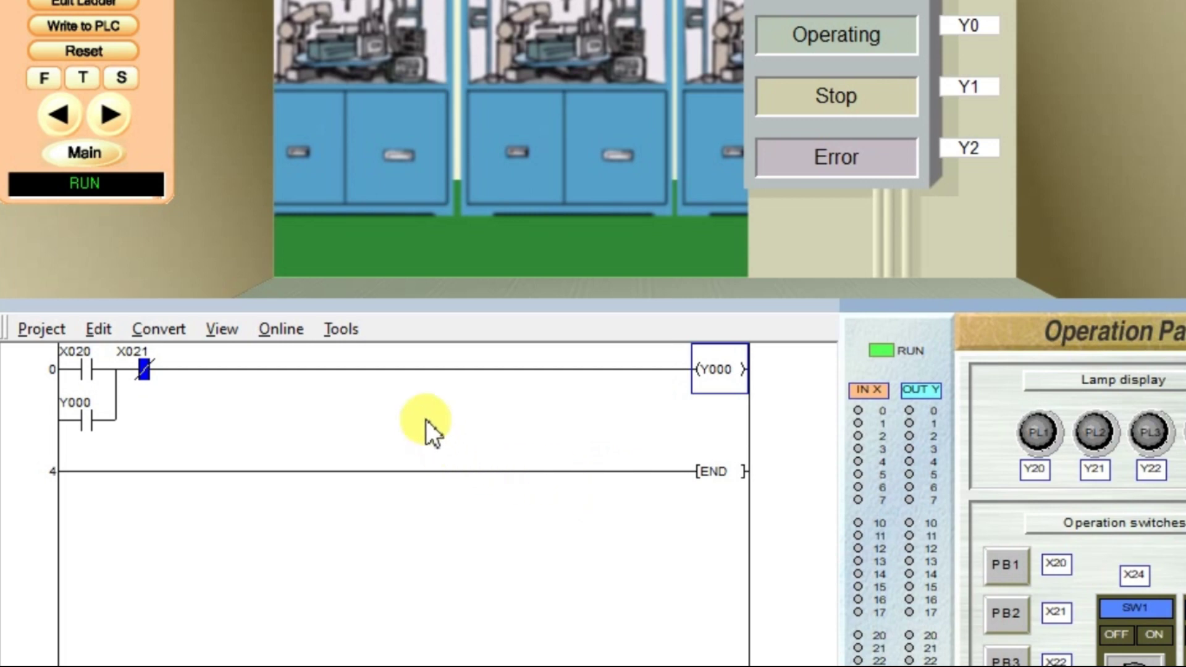
click(1006, 567)
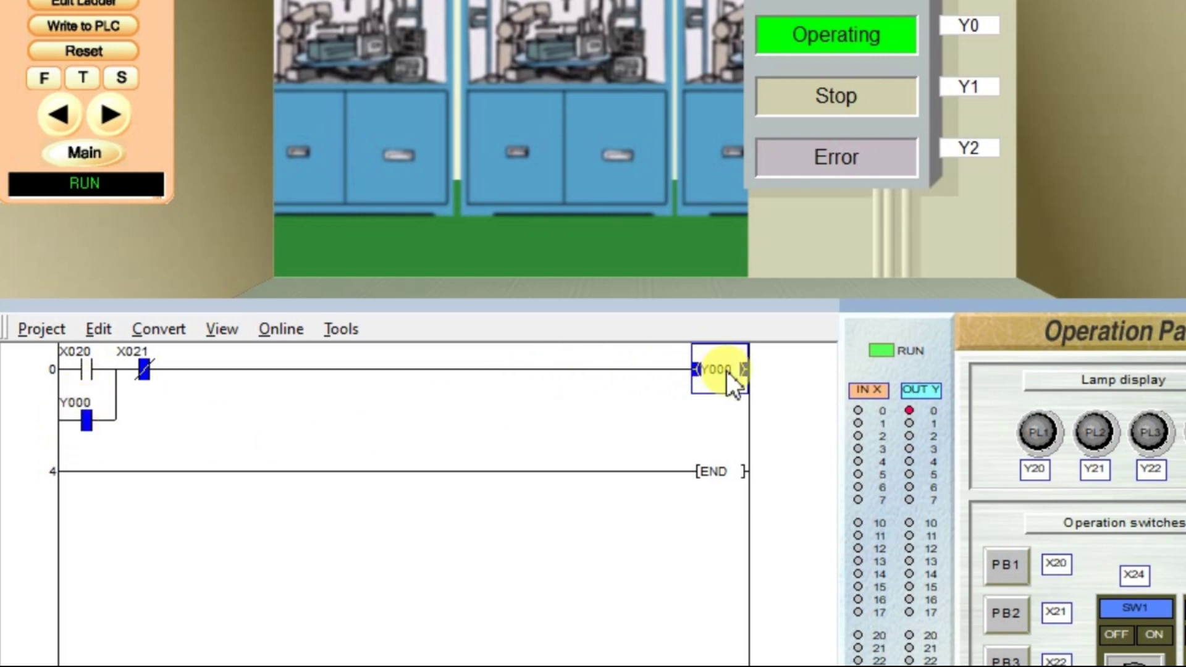
click(1012, 607)
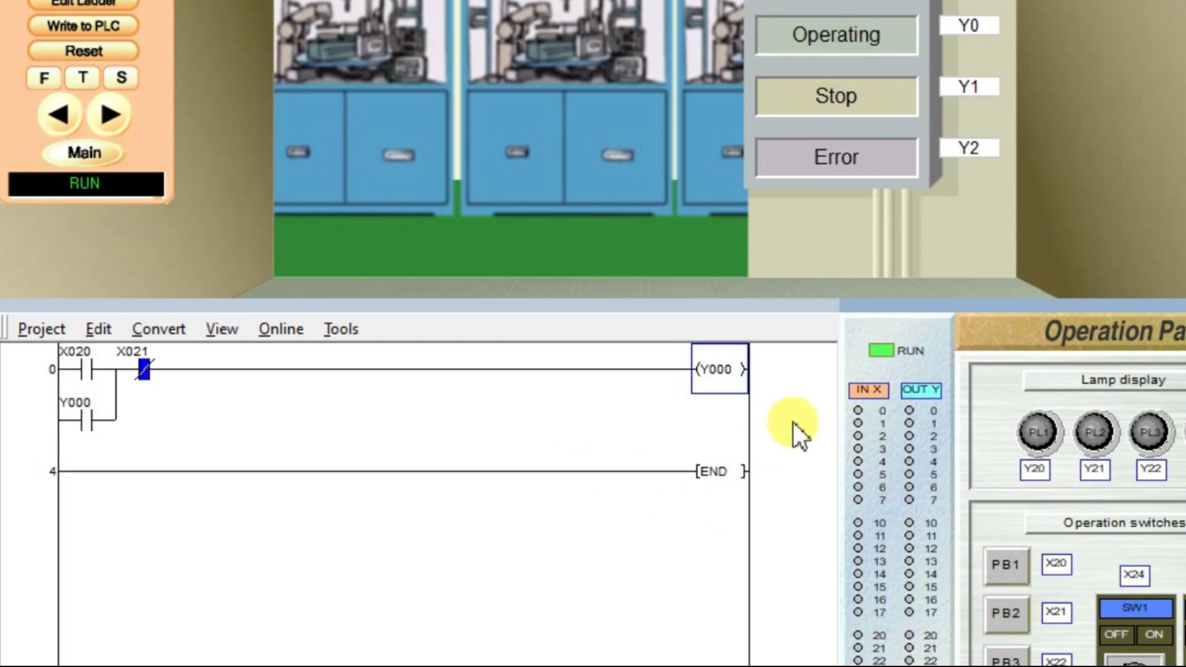